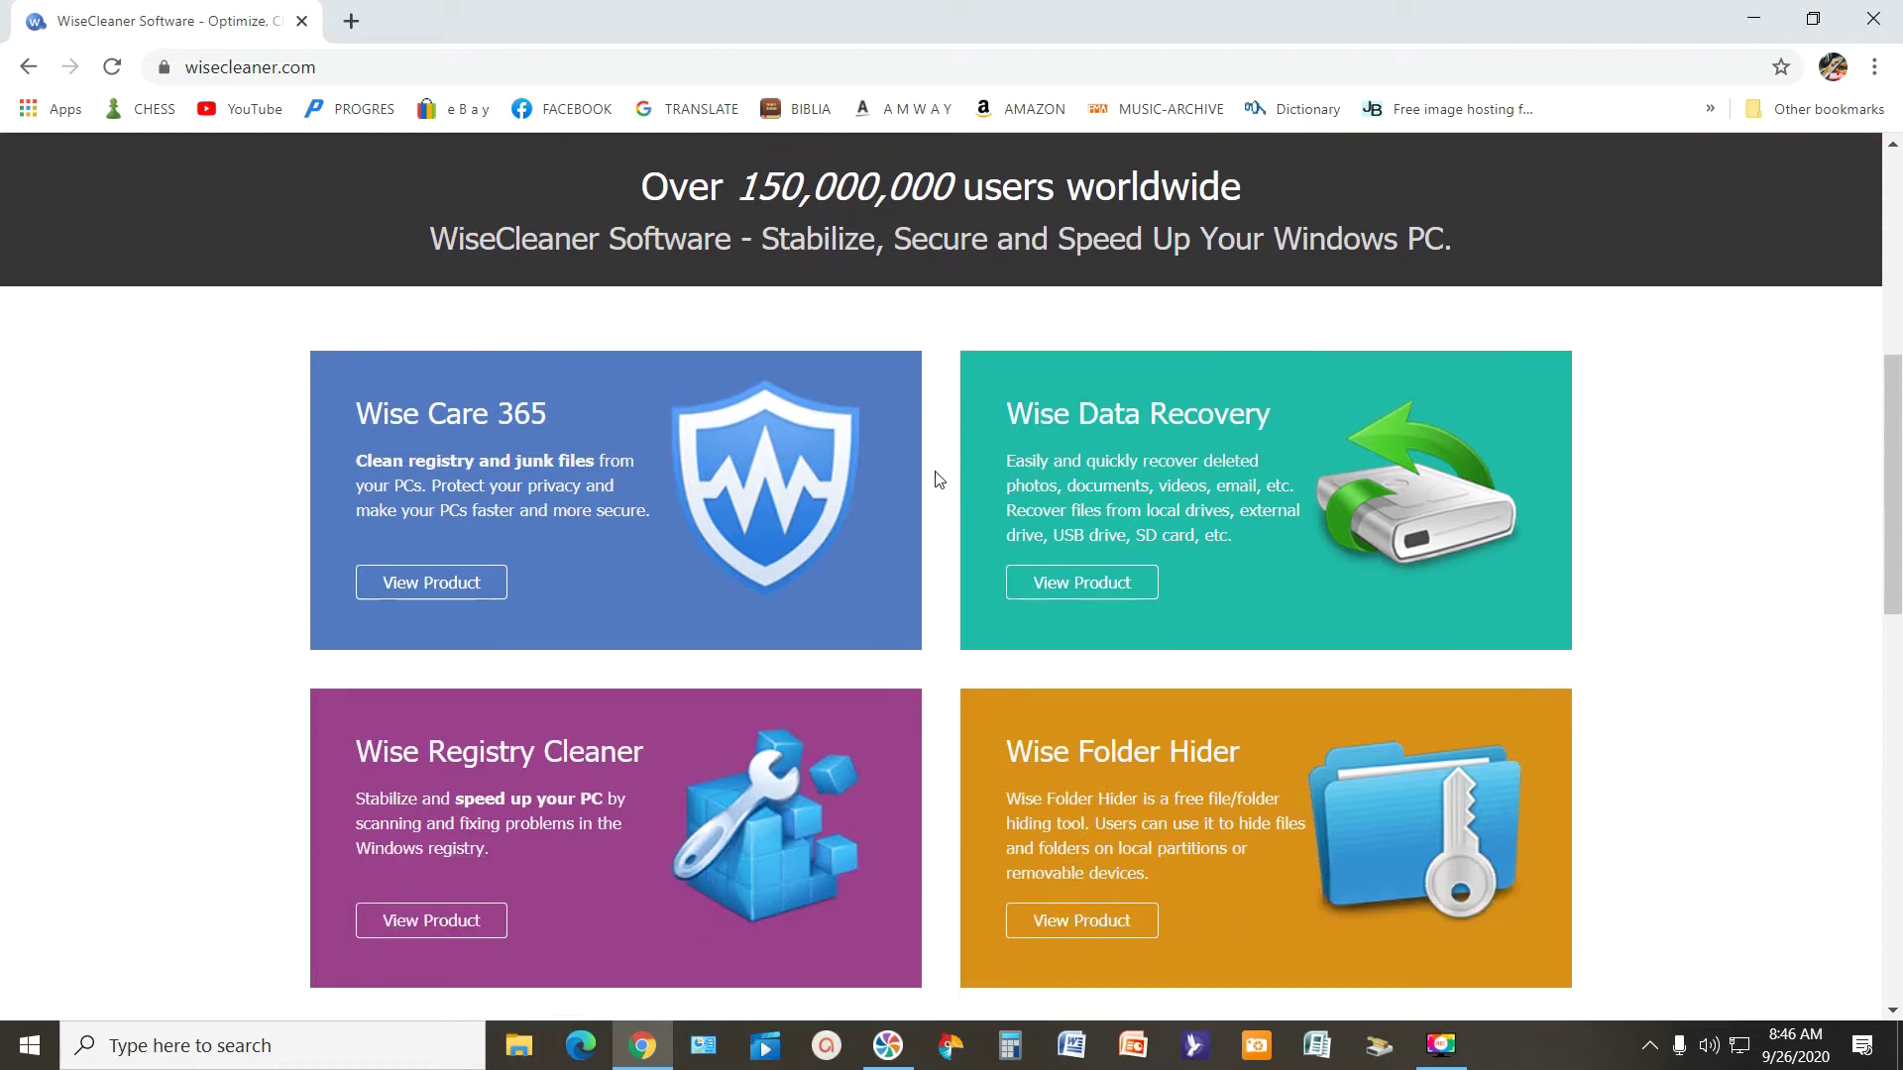
Step: Open the Wise Registry Cleaner product page from the WiseCleaner home page and download the free version
scroll(938, 480, "down", 1)
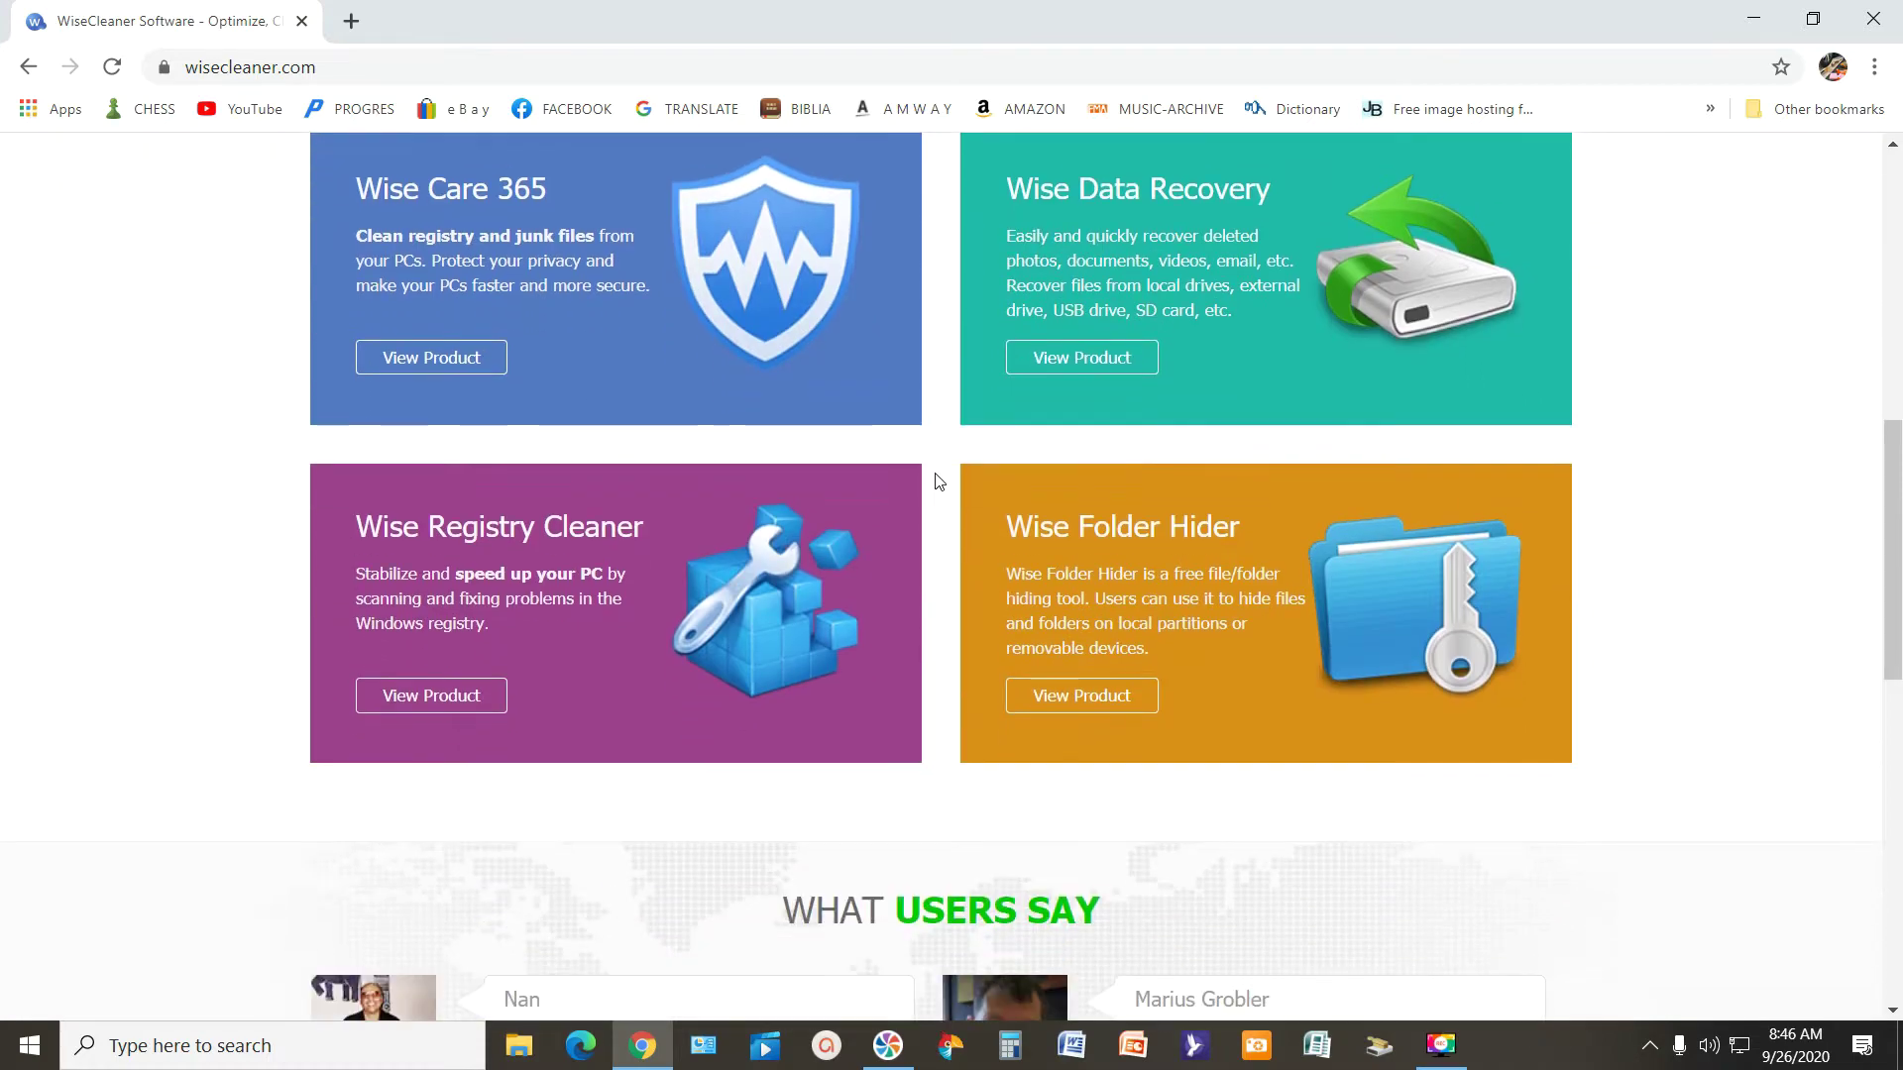
scroll(472, 545, "down", 1)
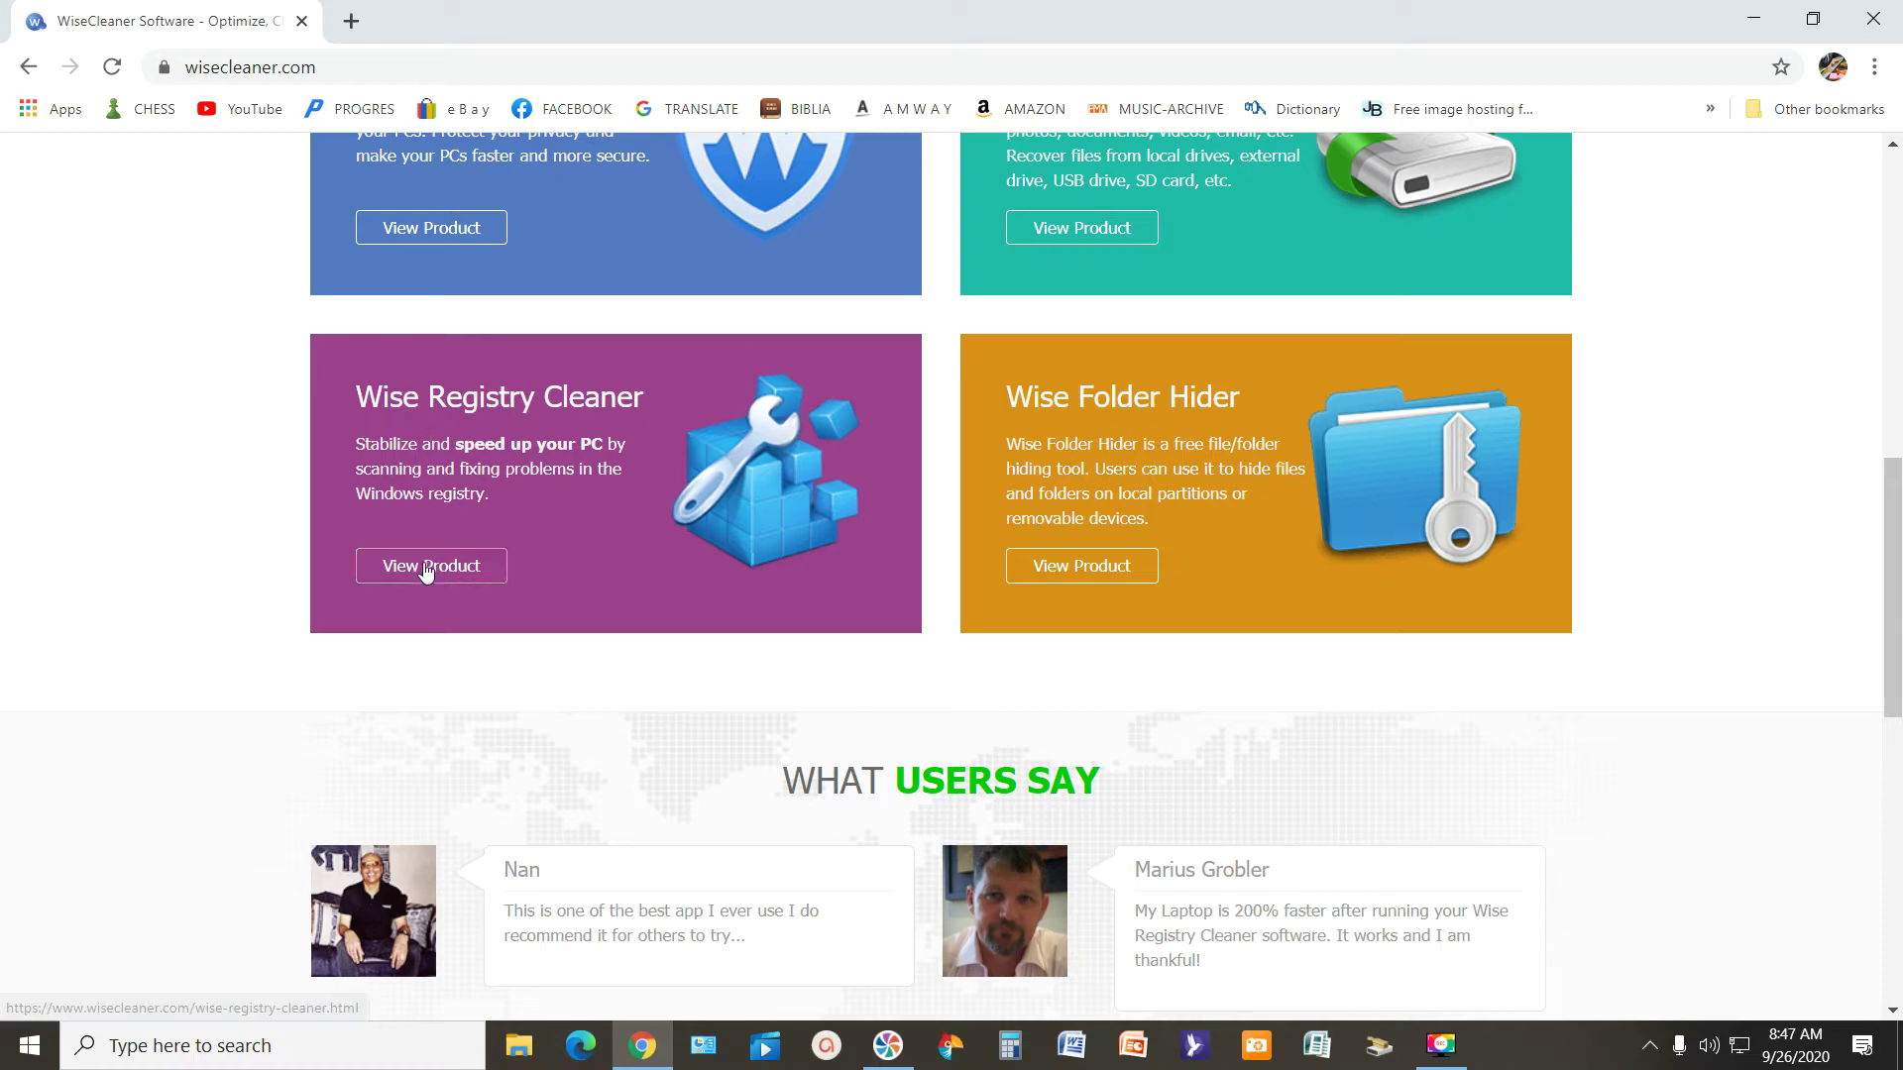
left_click(439, 568)
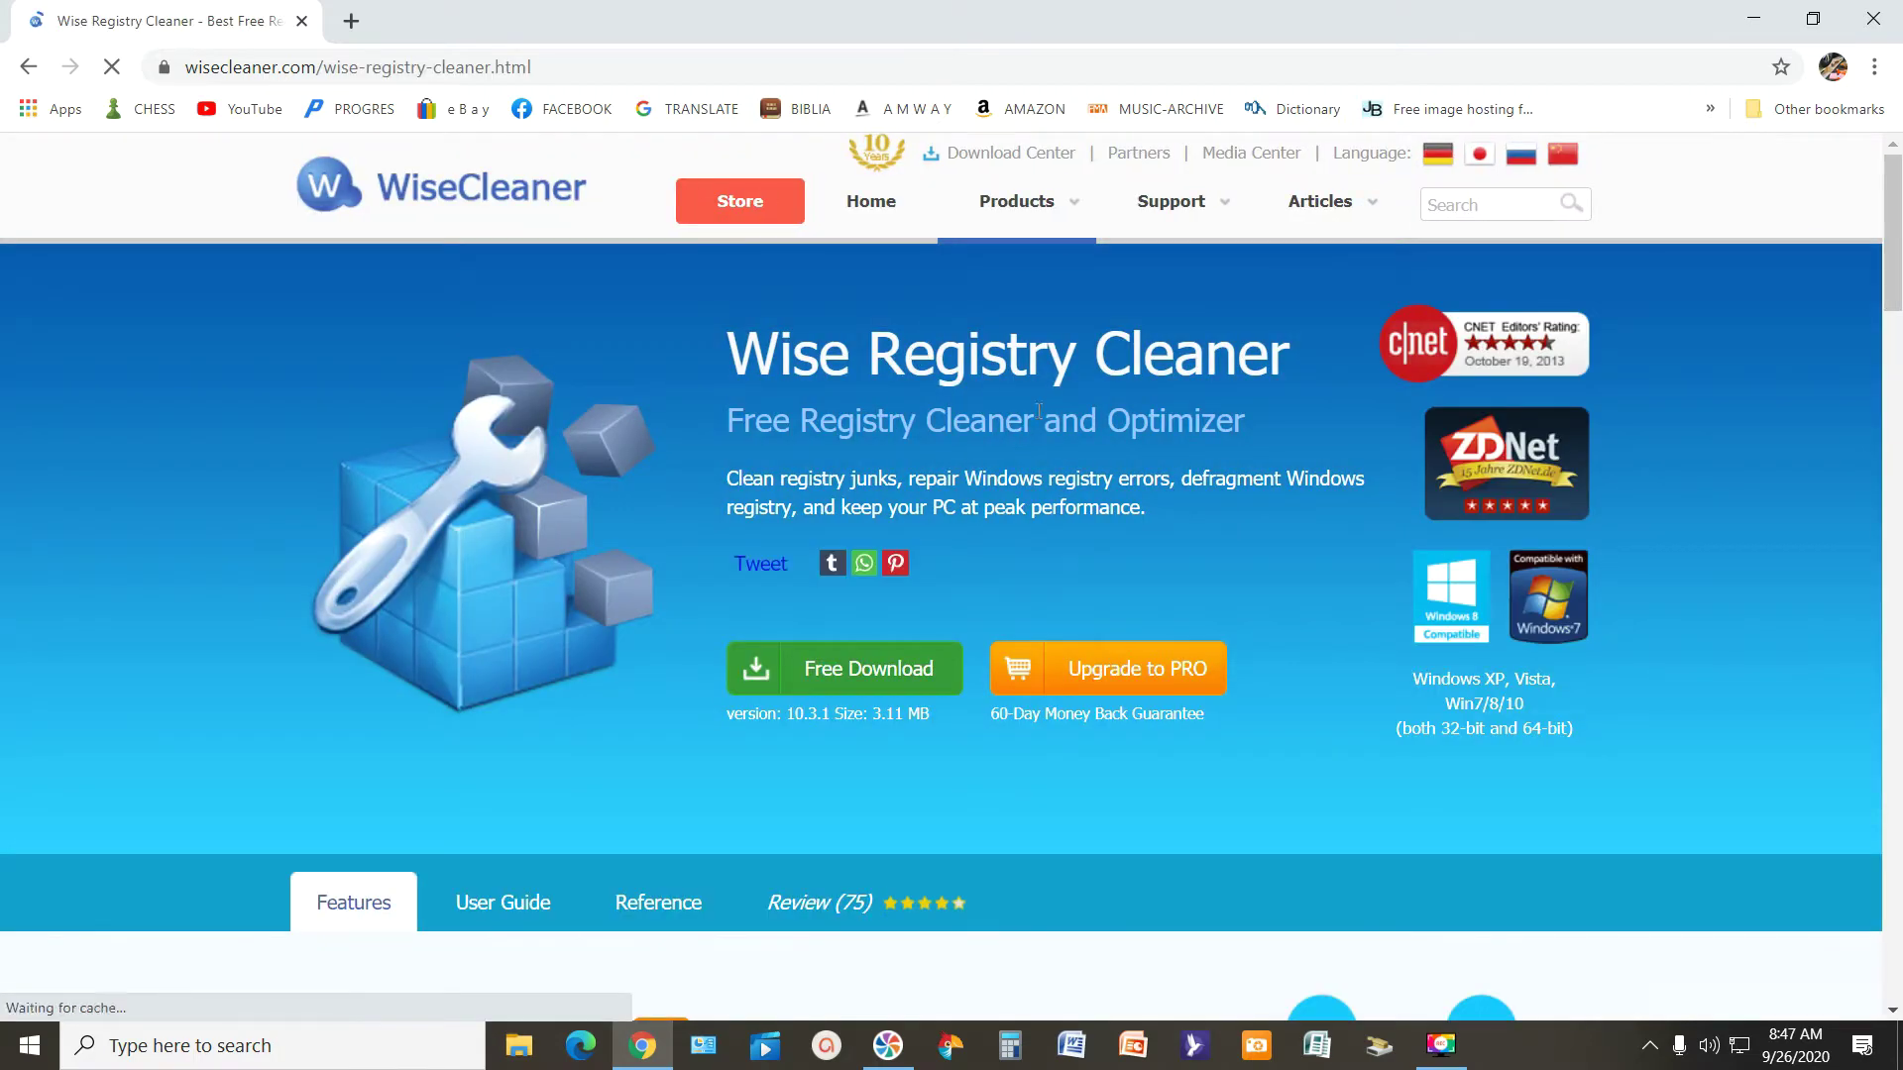
mouse_move(1171, 201)
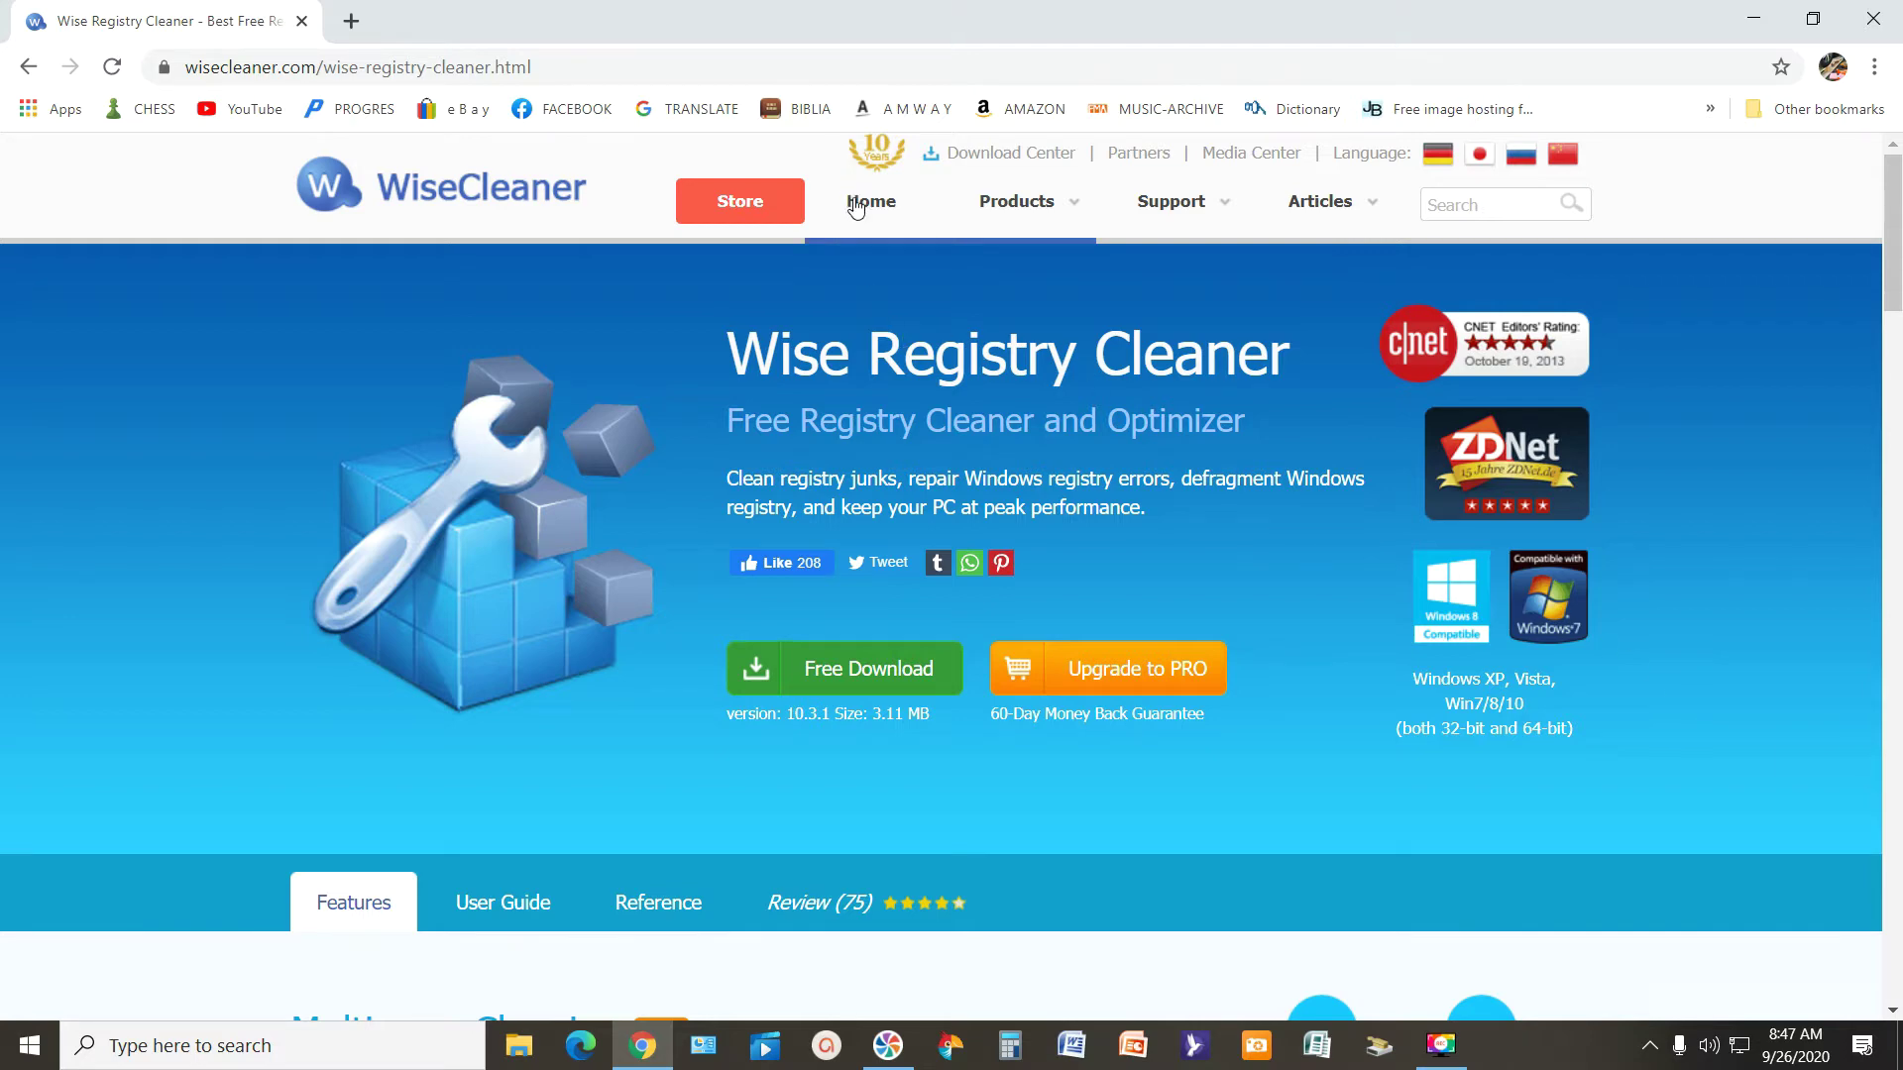
mouse_move(1029, 211)
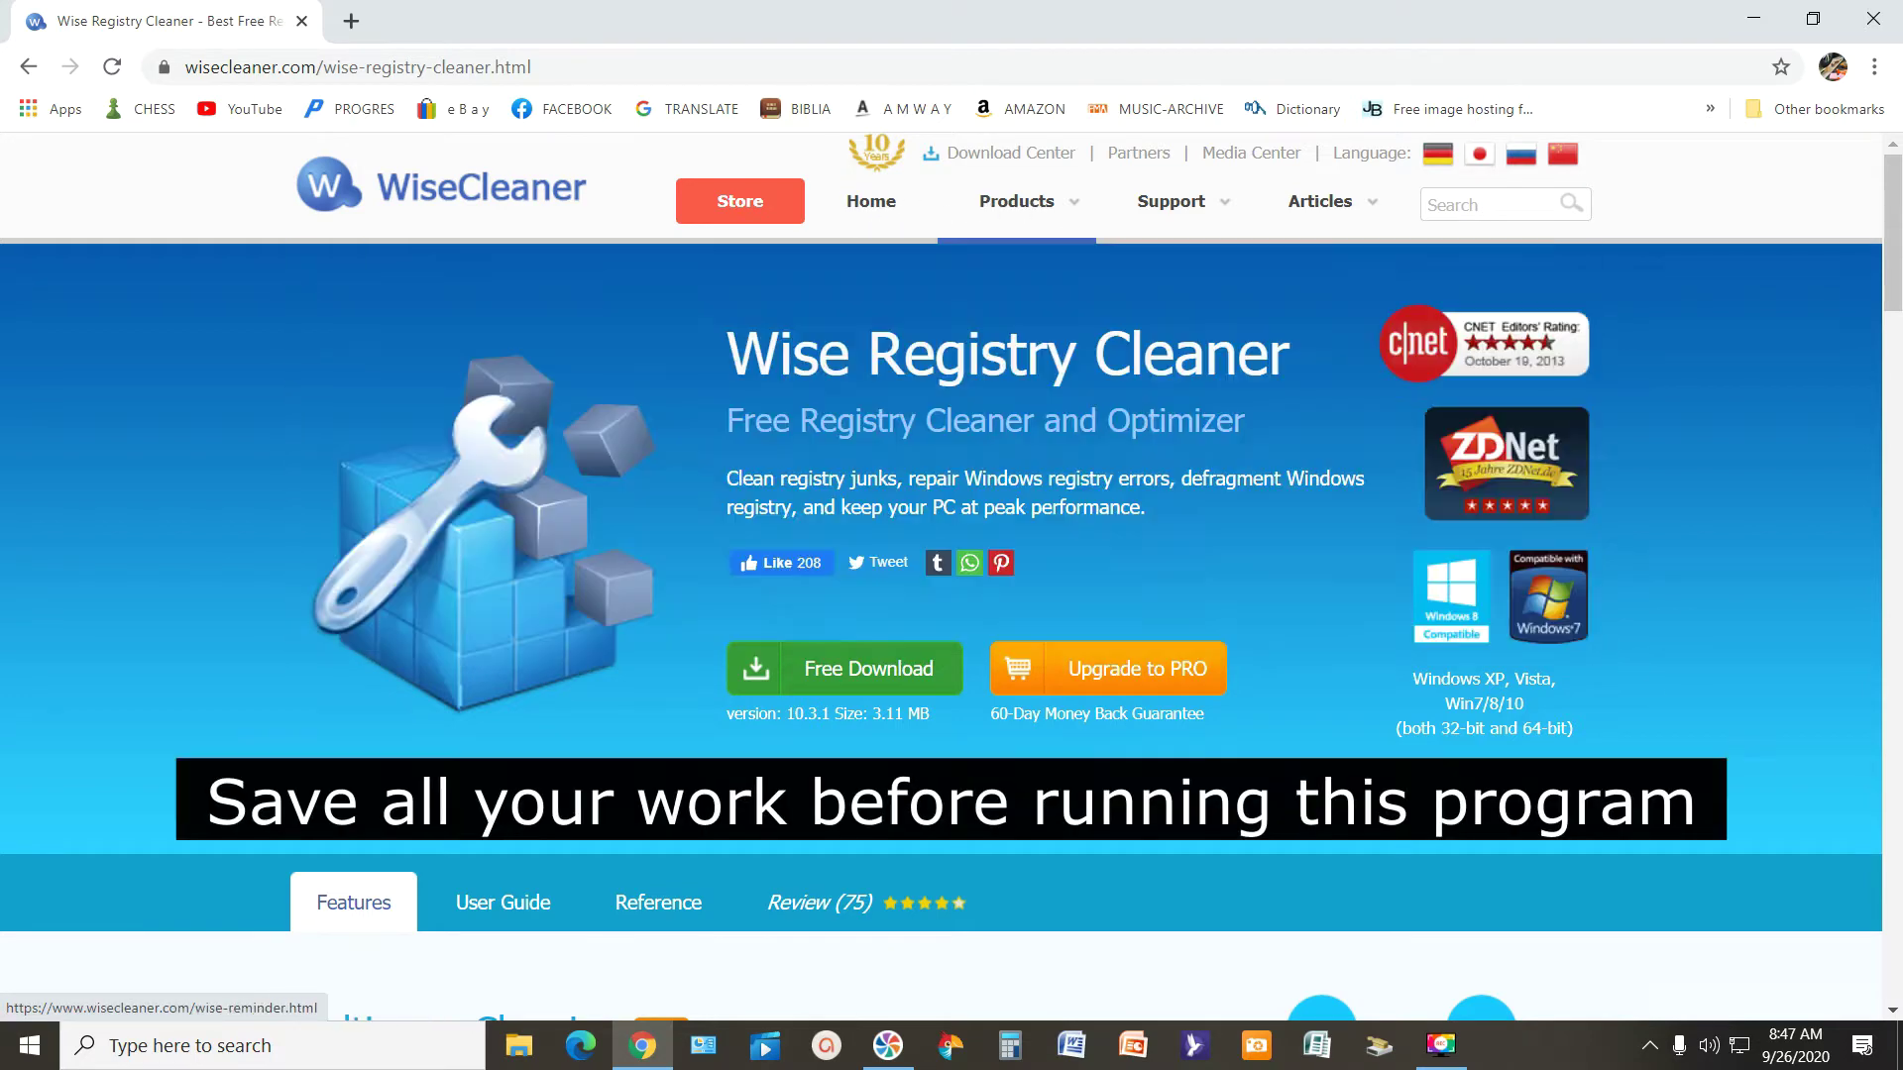
left_click(860, 671)
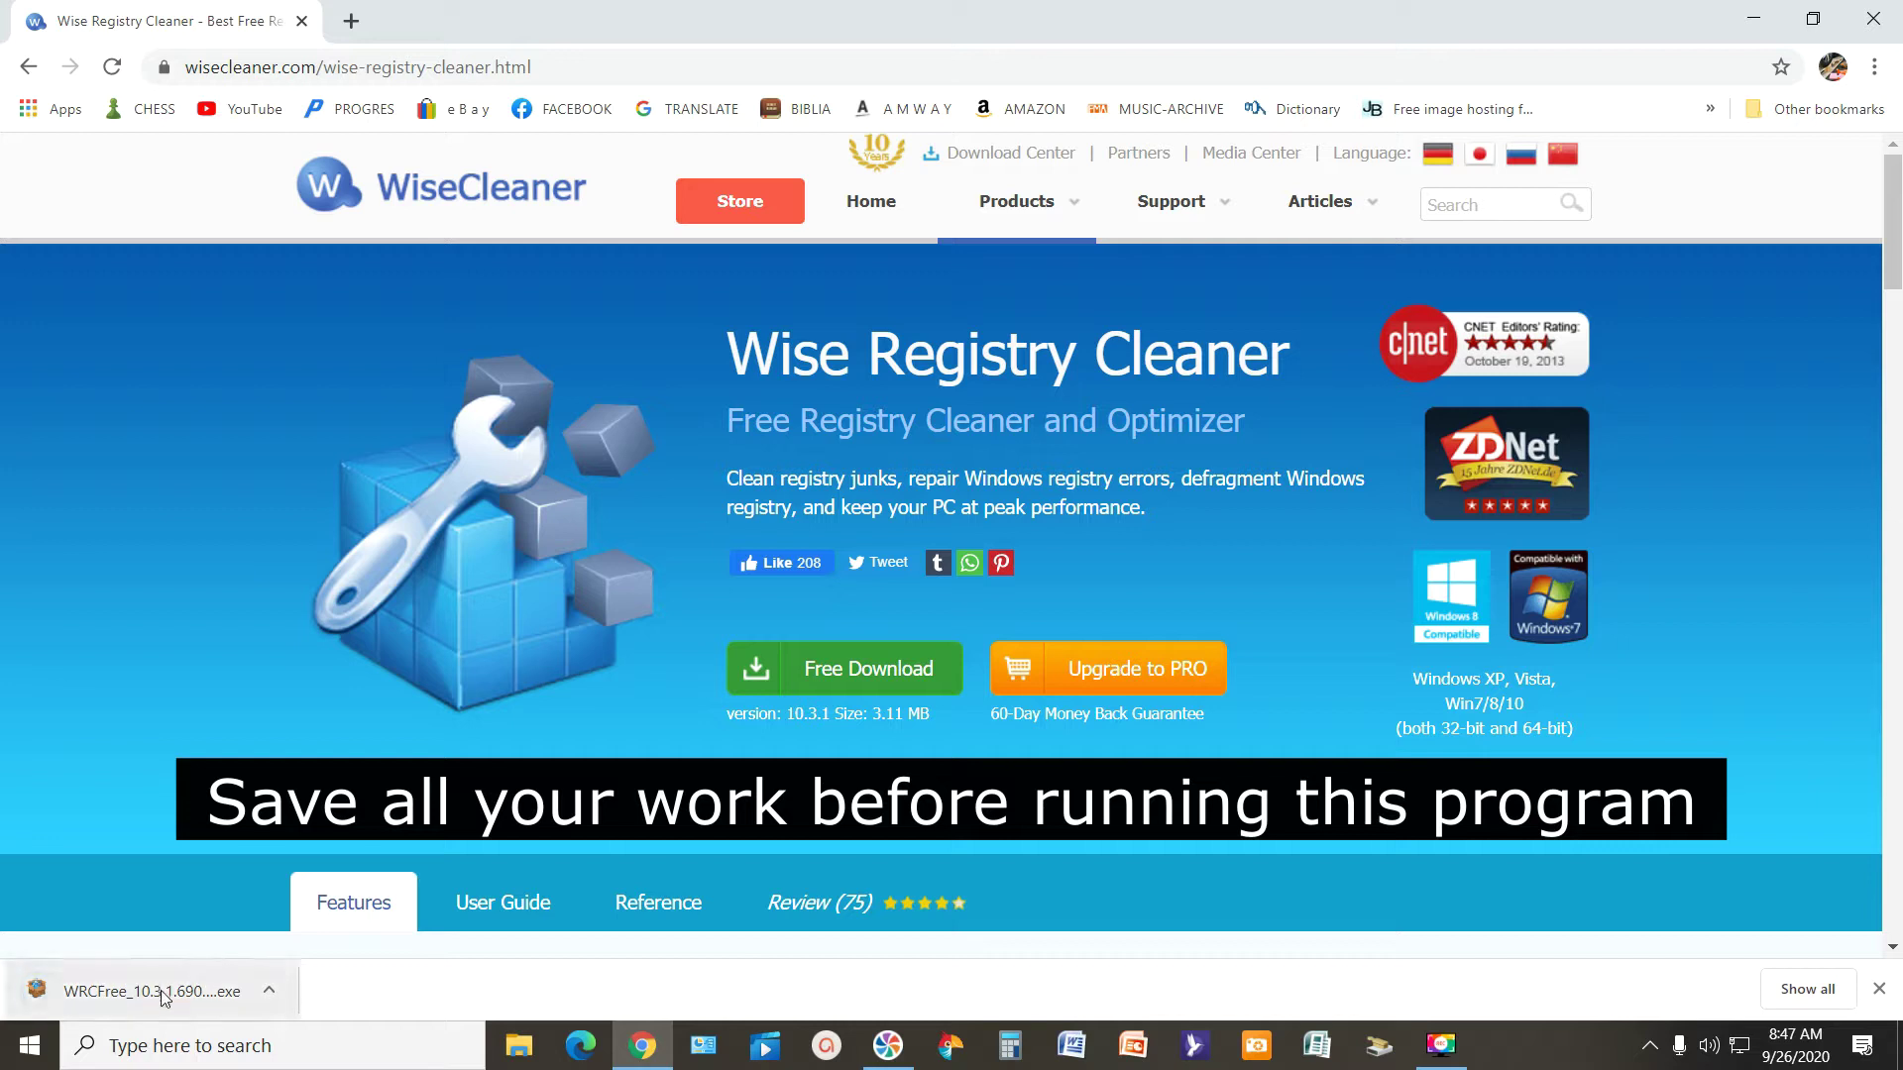
Step: Run the downloaded installer, accept the license agreement and install Wise Registry Cleaner in the default folder
left_click(269, 994)
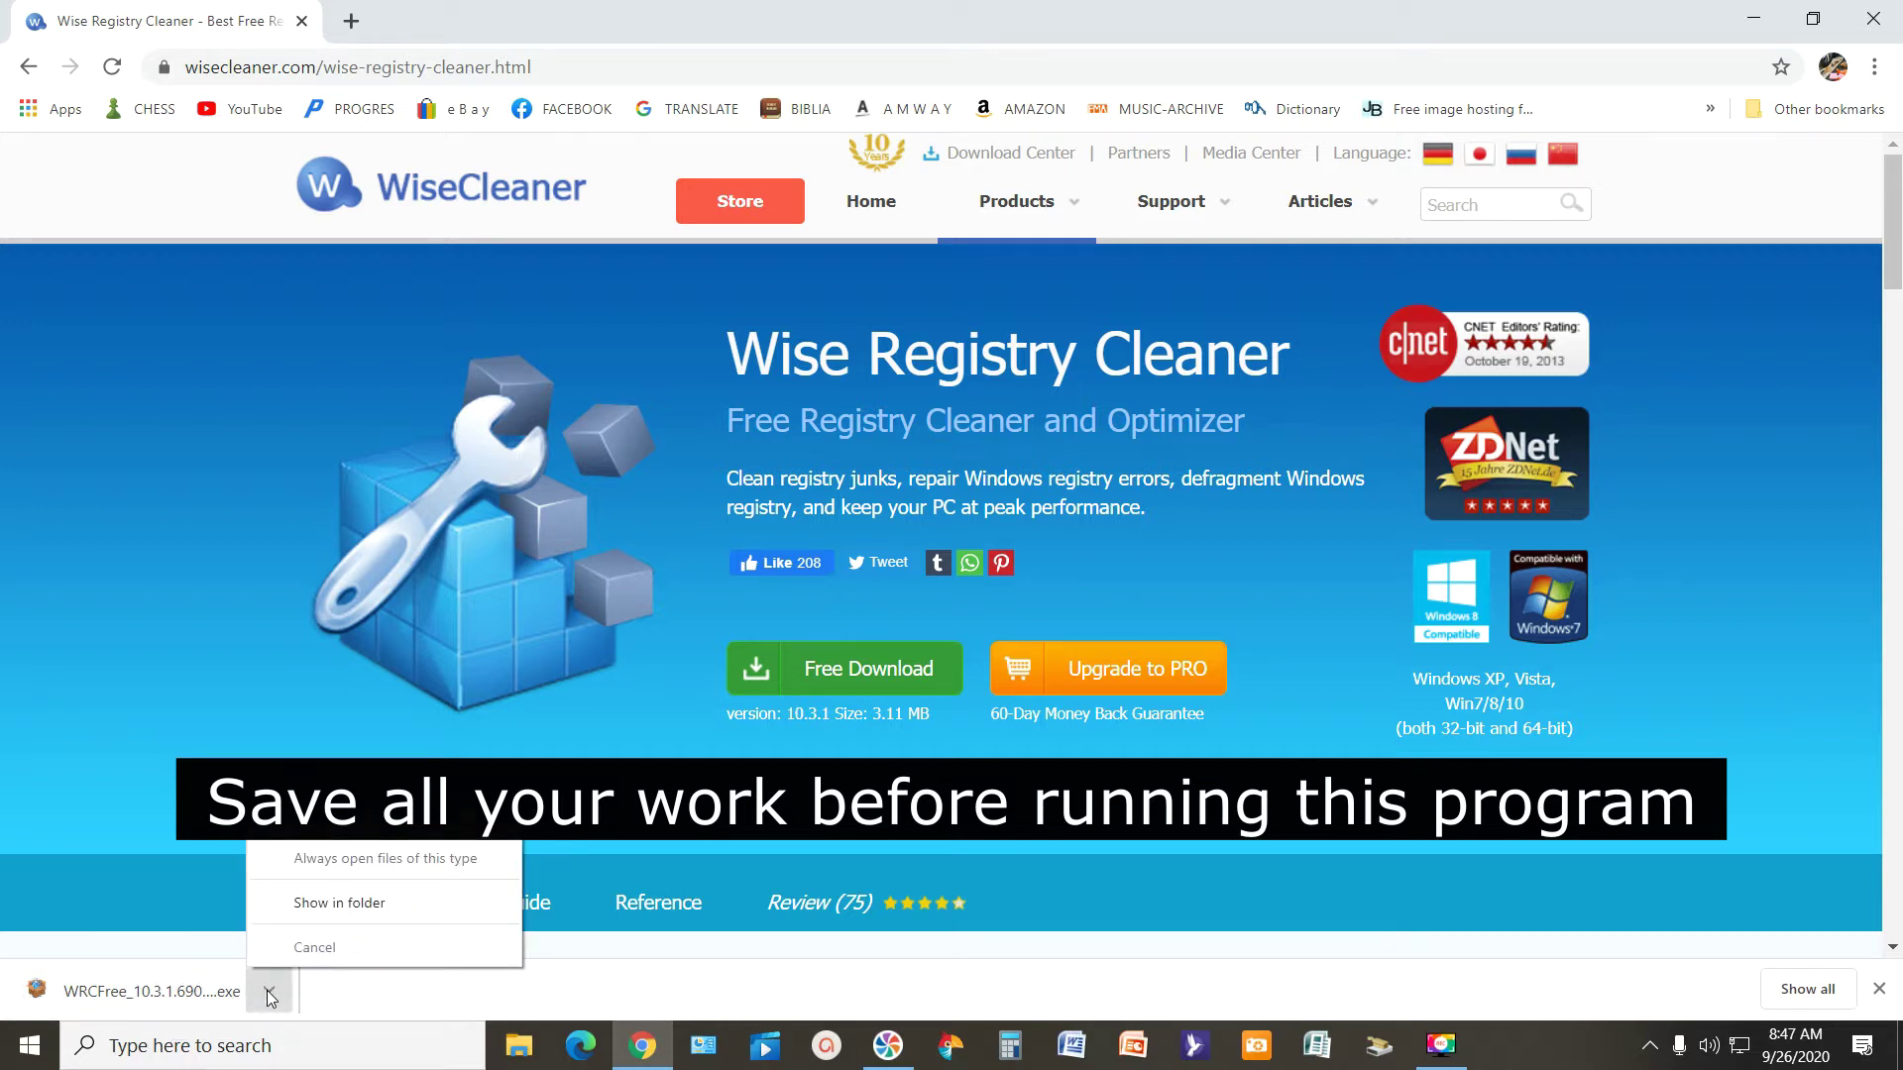
left_click(323, 841)
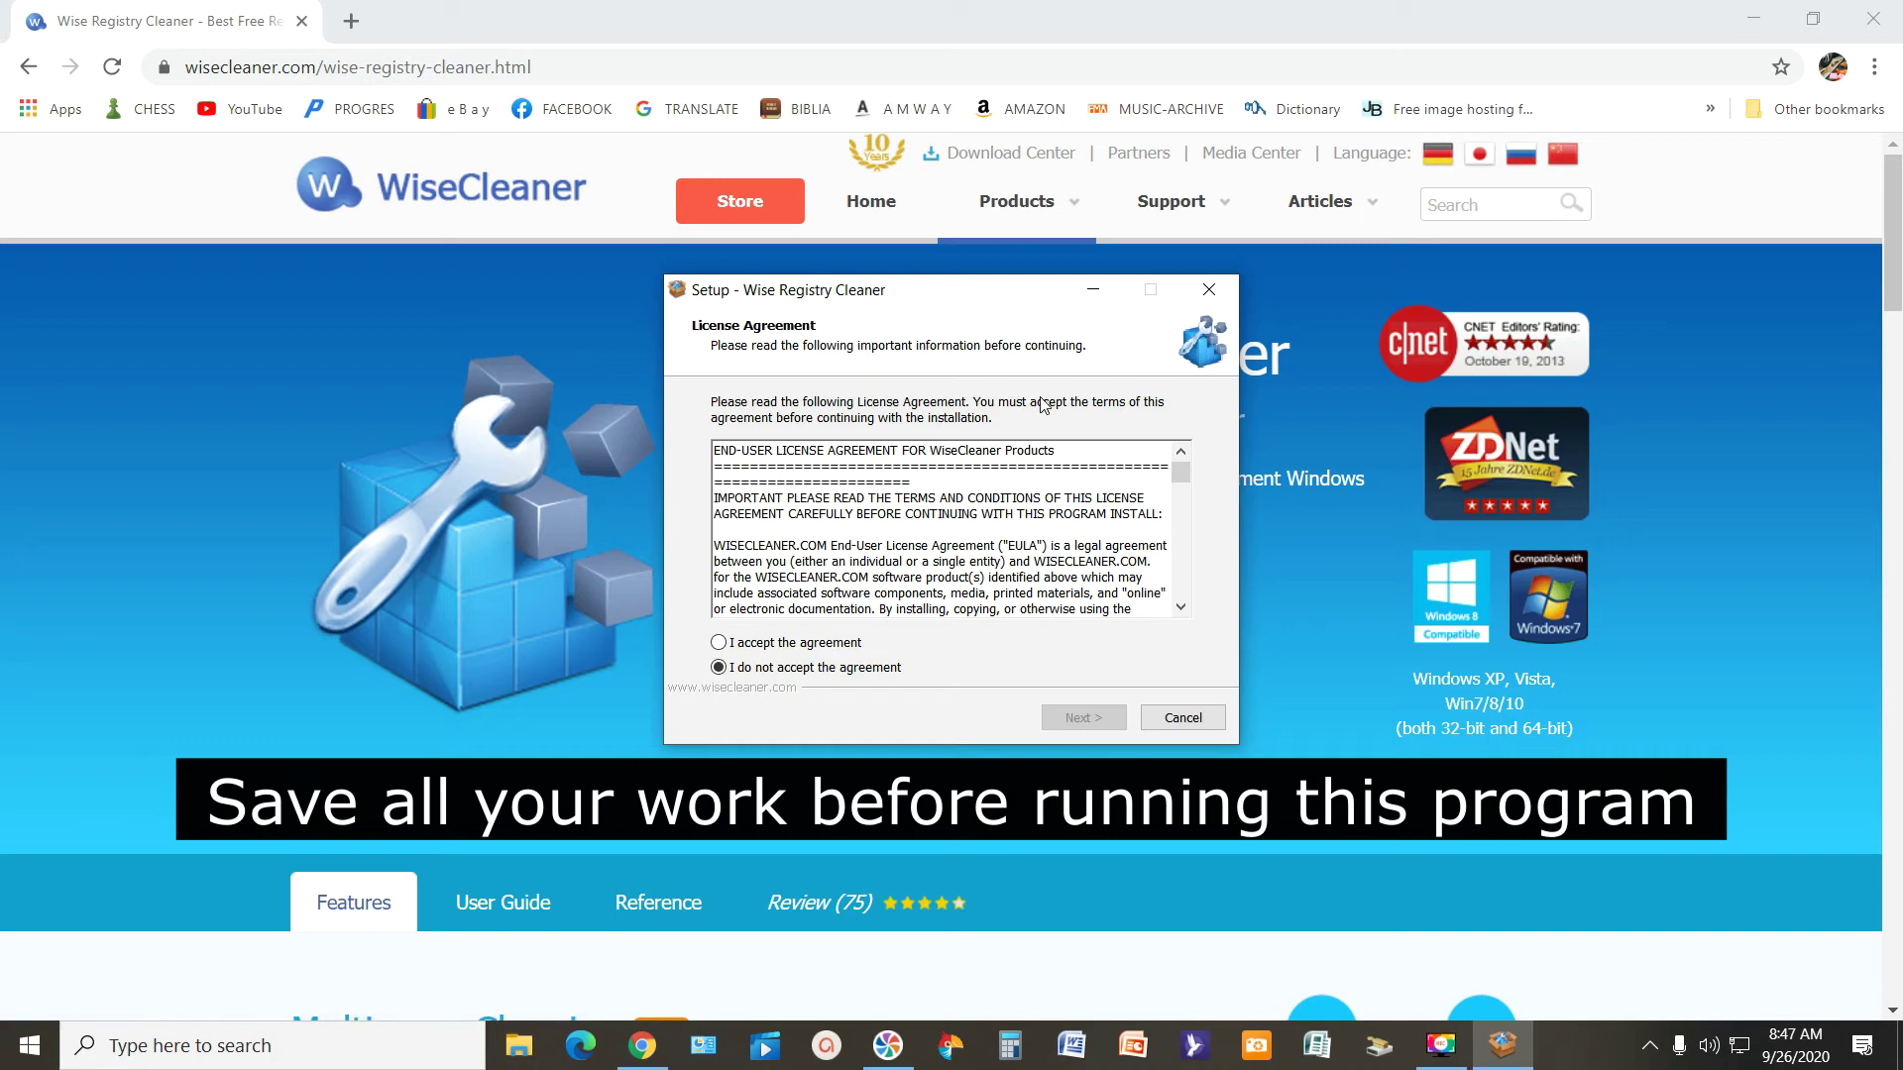
left_click(720, 644)
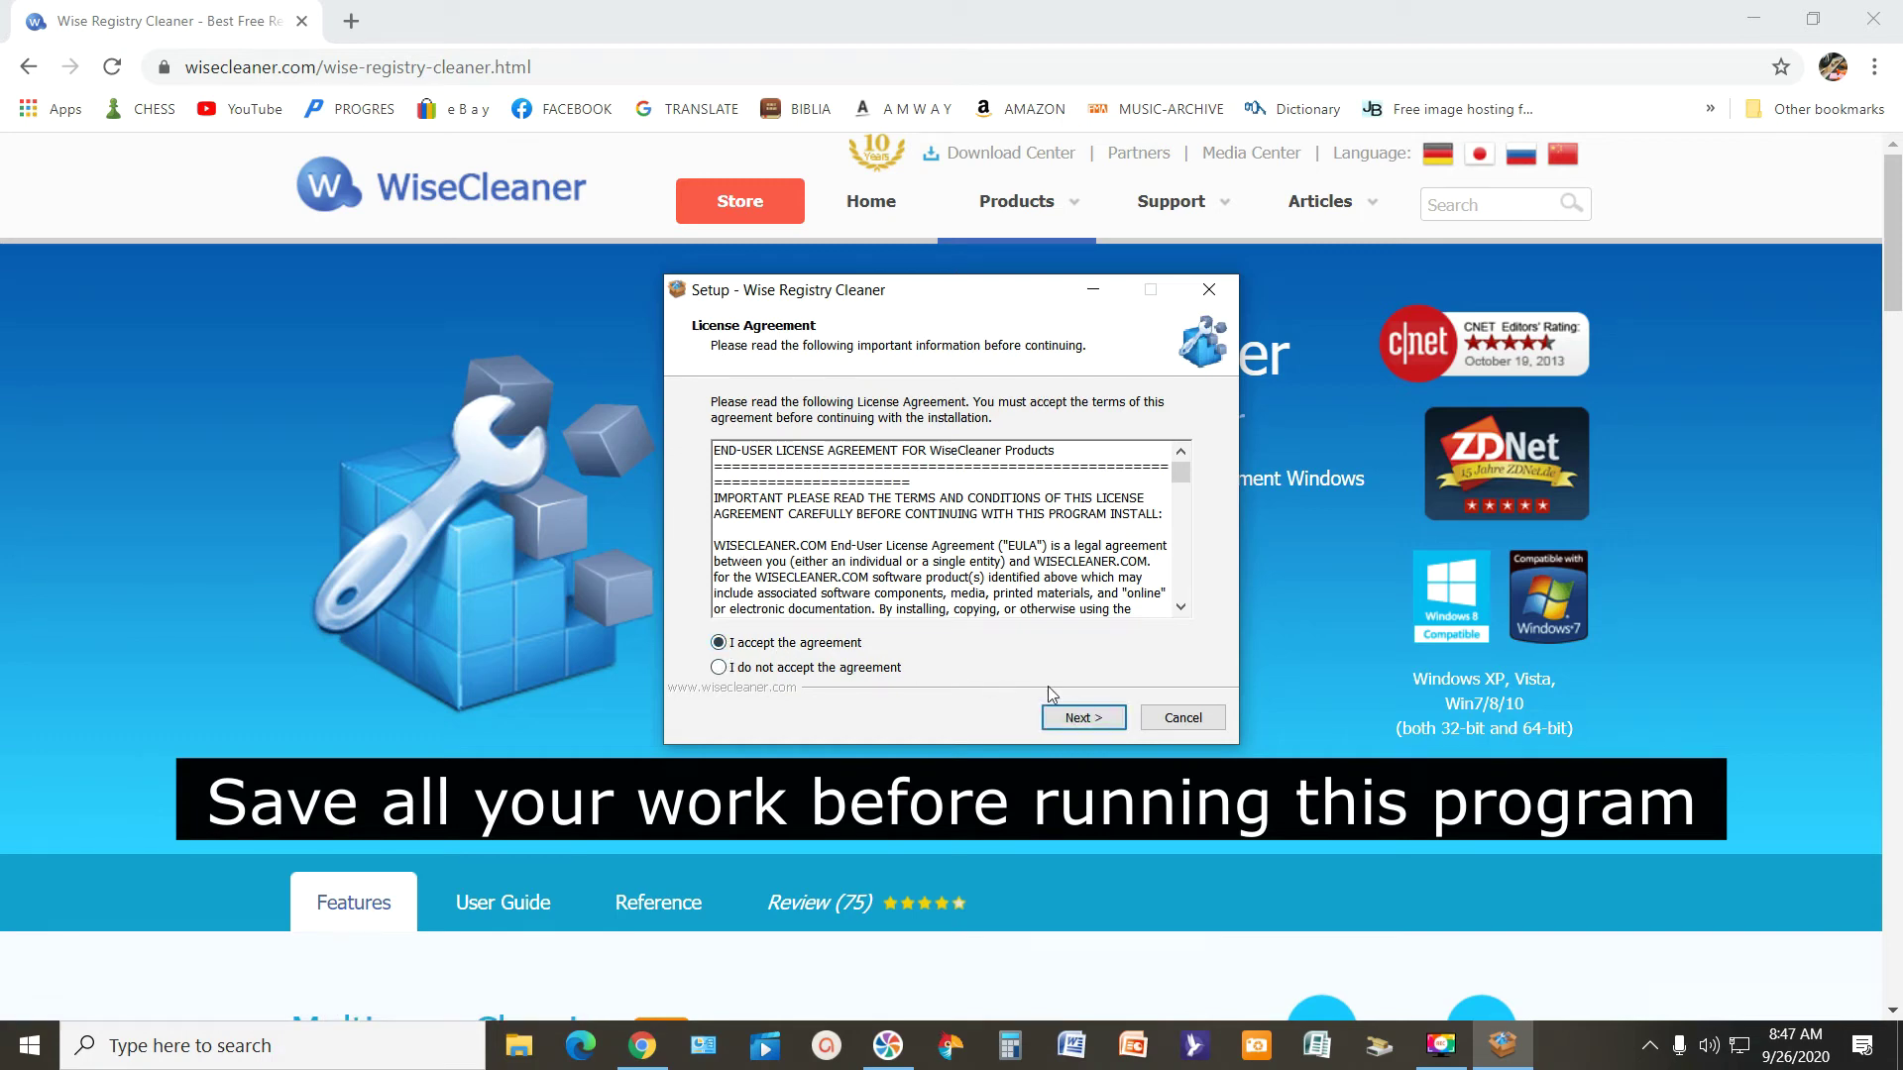
left_click(1085, 720)
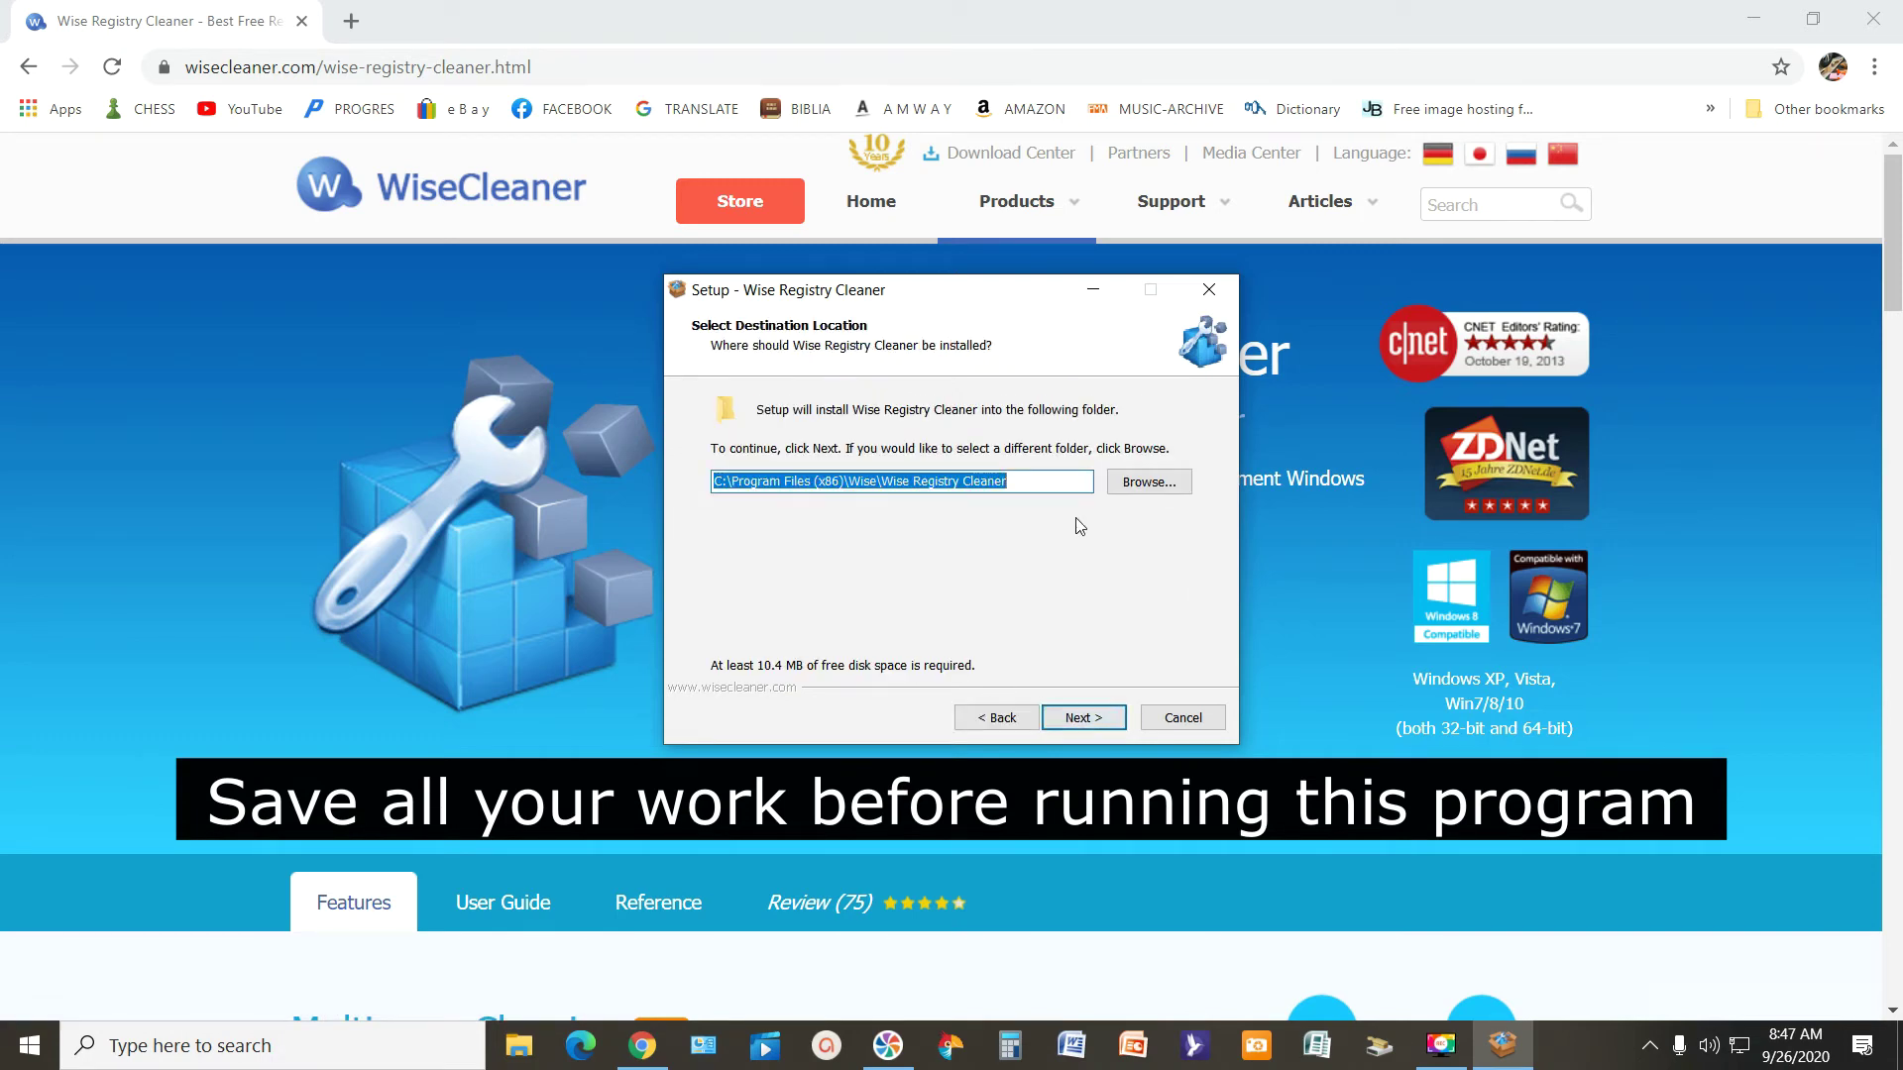
left_click(1090, 721)
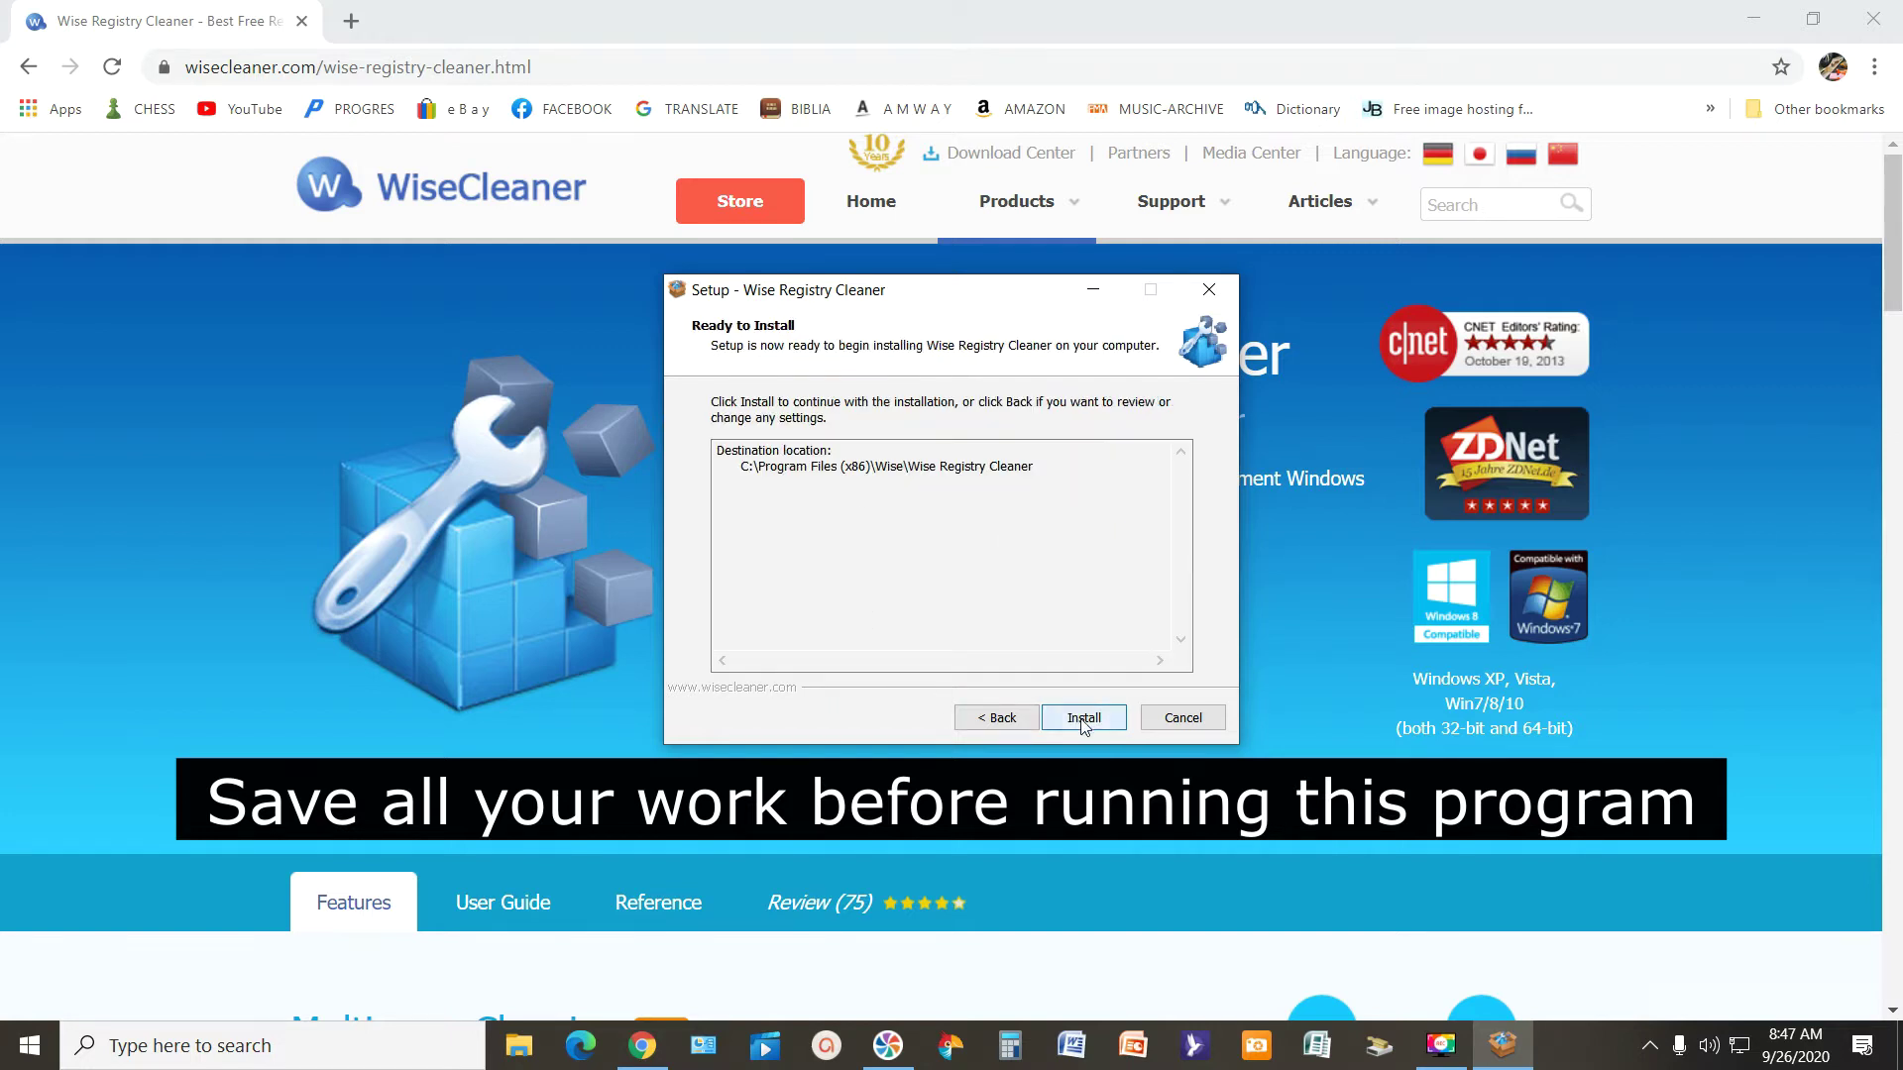
left_click(1083, 719)
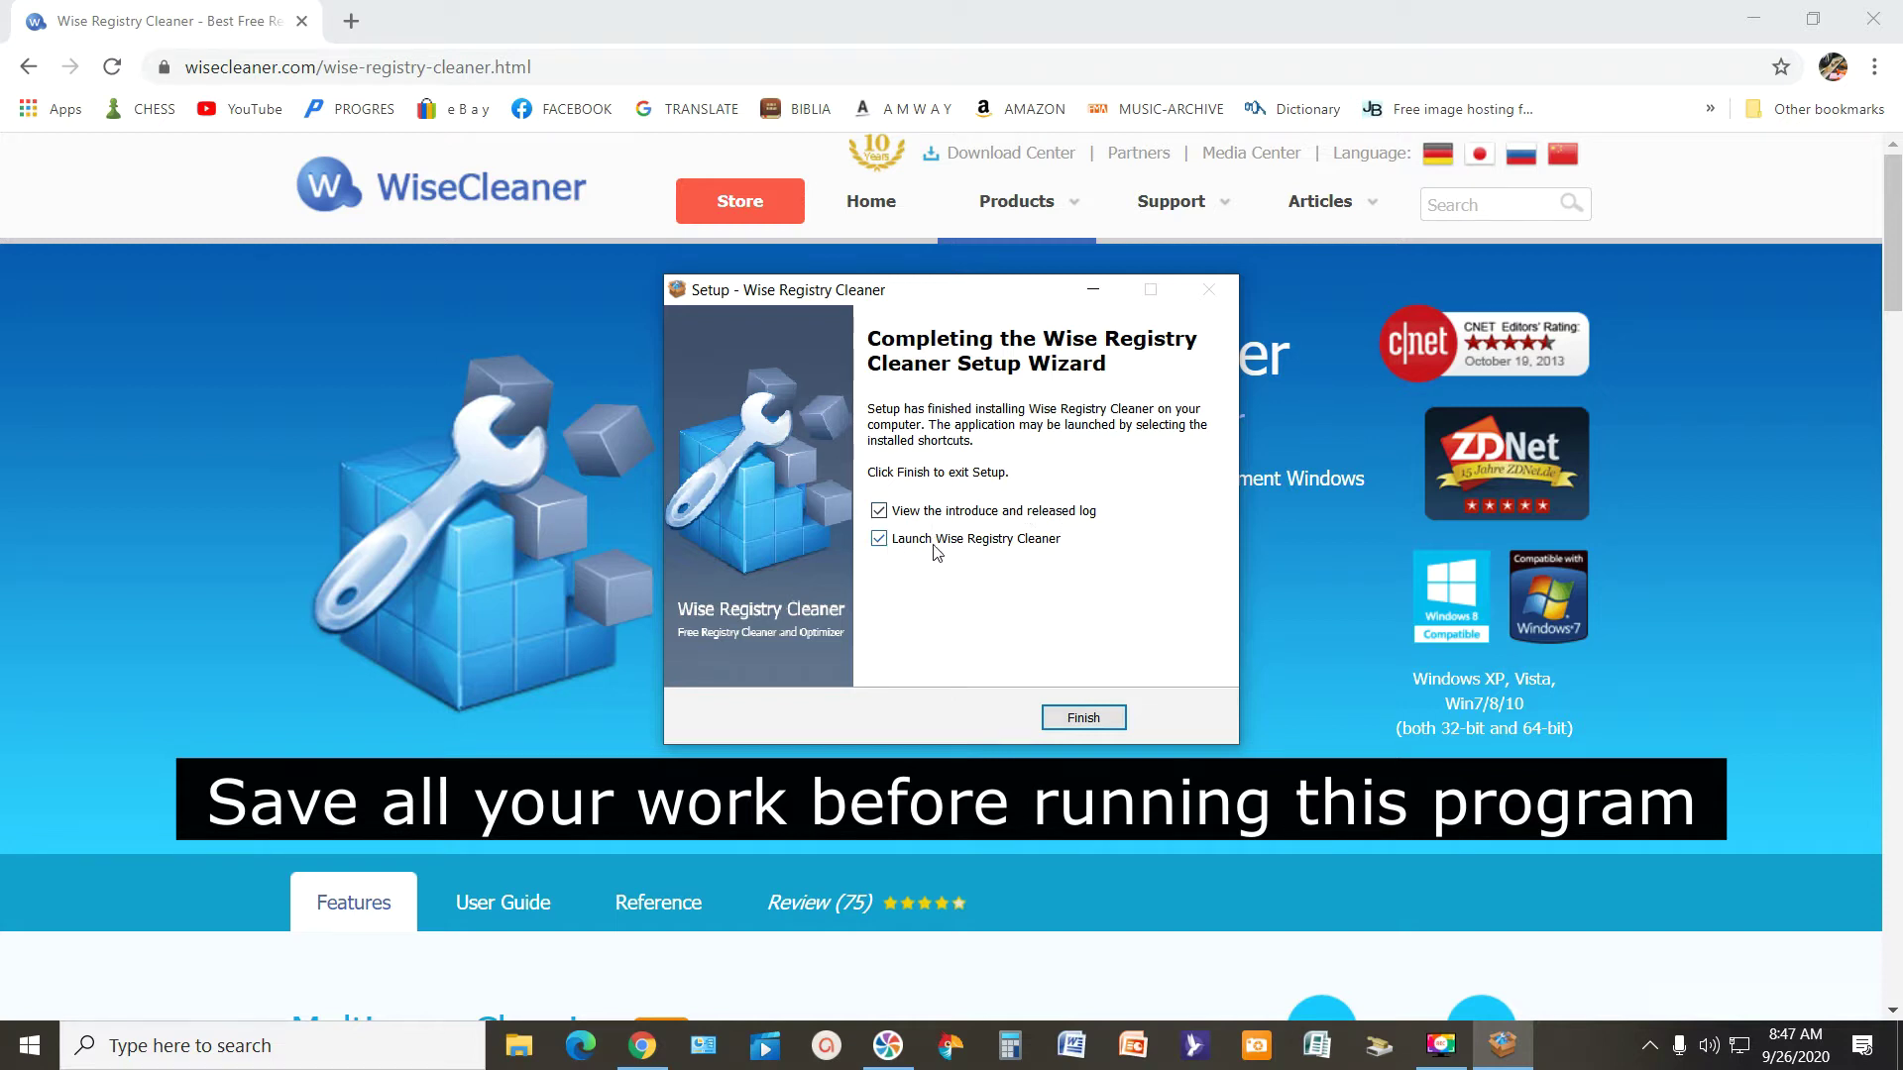
Step: Finish setup by launching Wise Registry Cleaner without the release log, and create a full registry backup
left_click(879, 513)
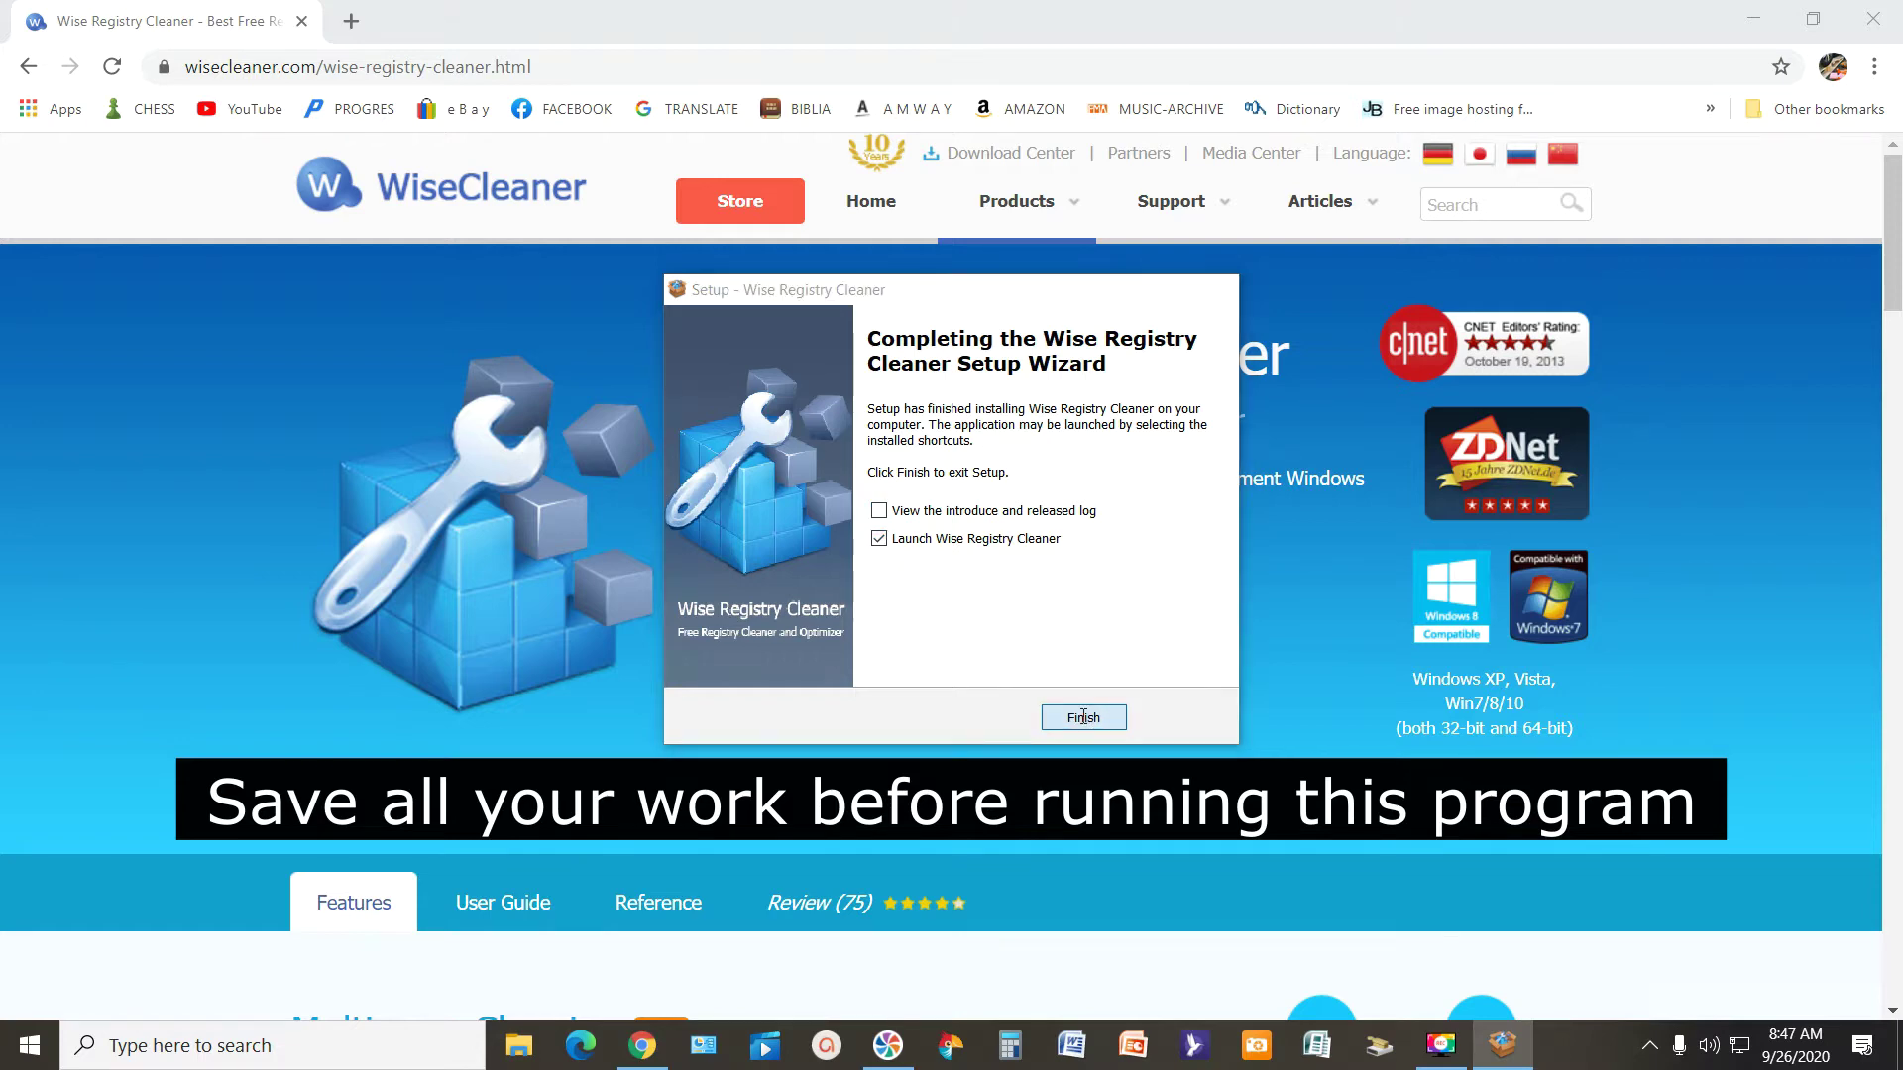
left_click(1084, 717)
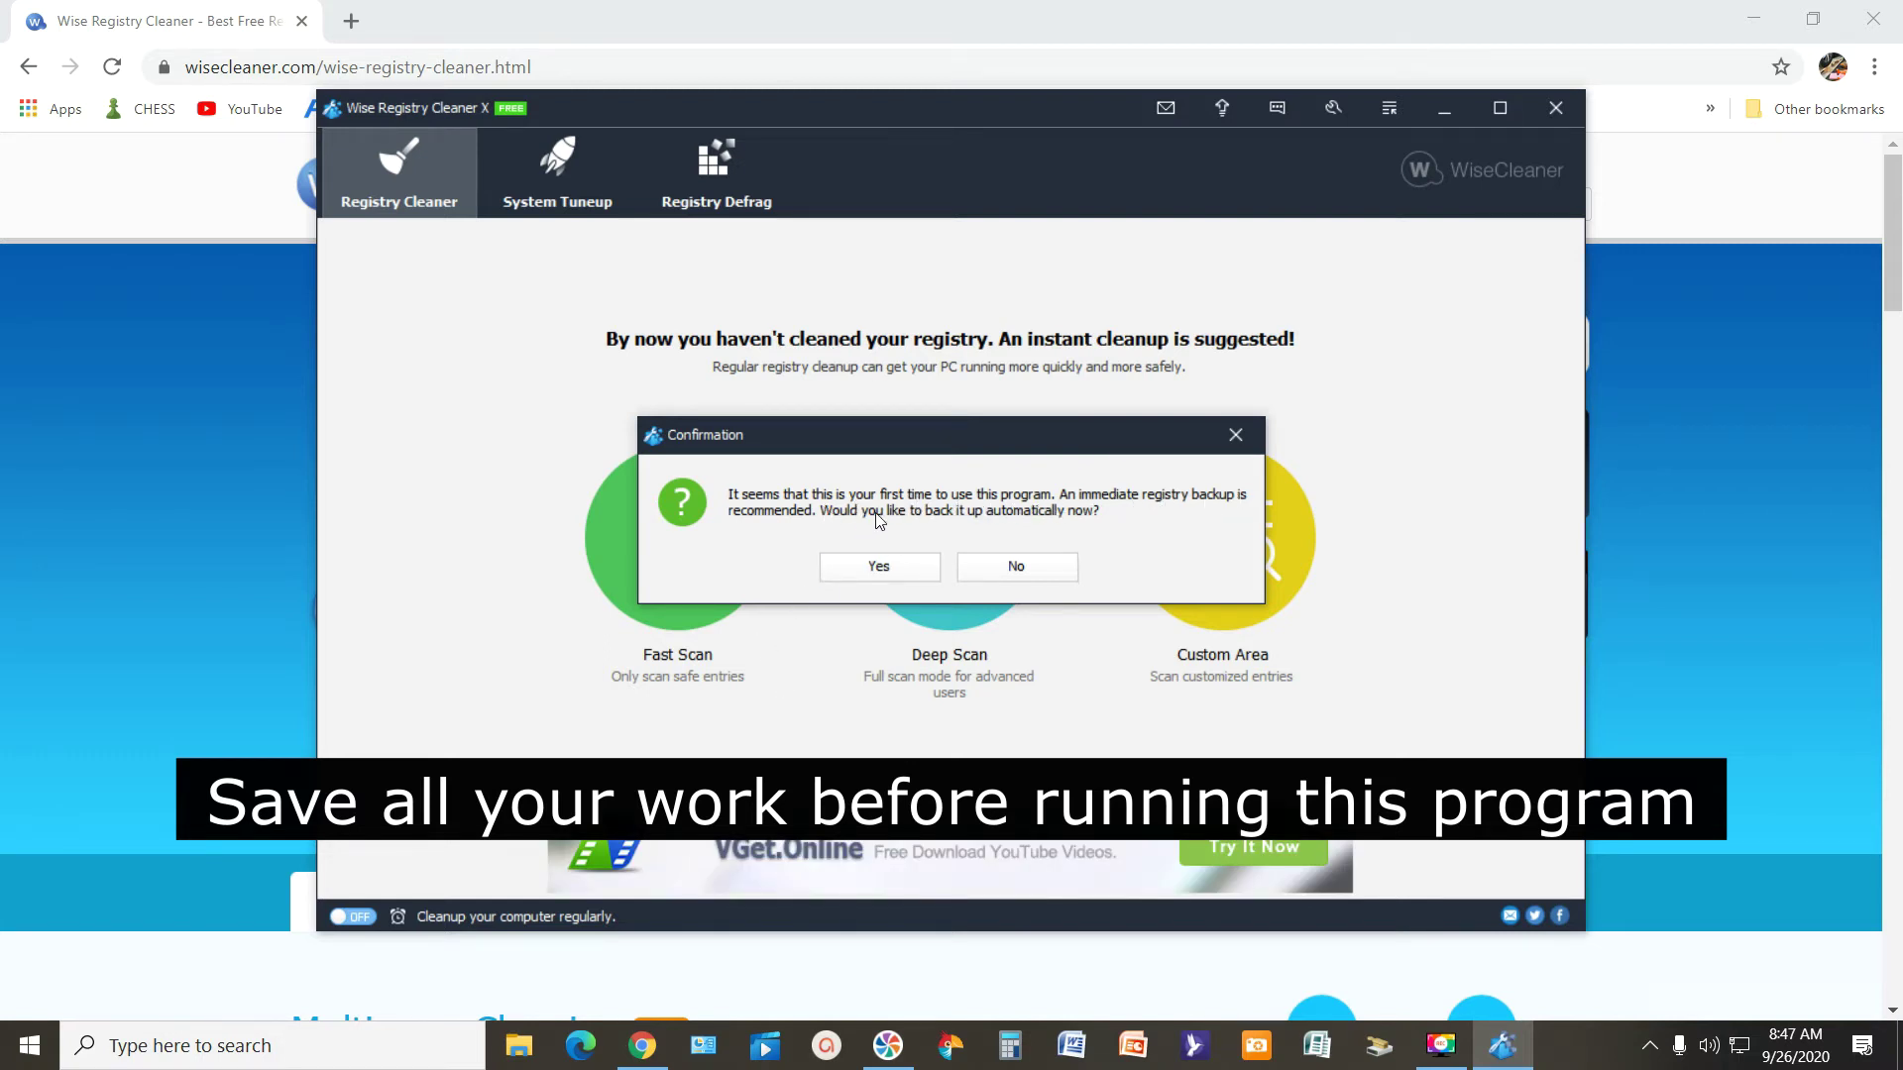
left_click(889, 567)
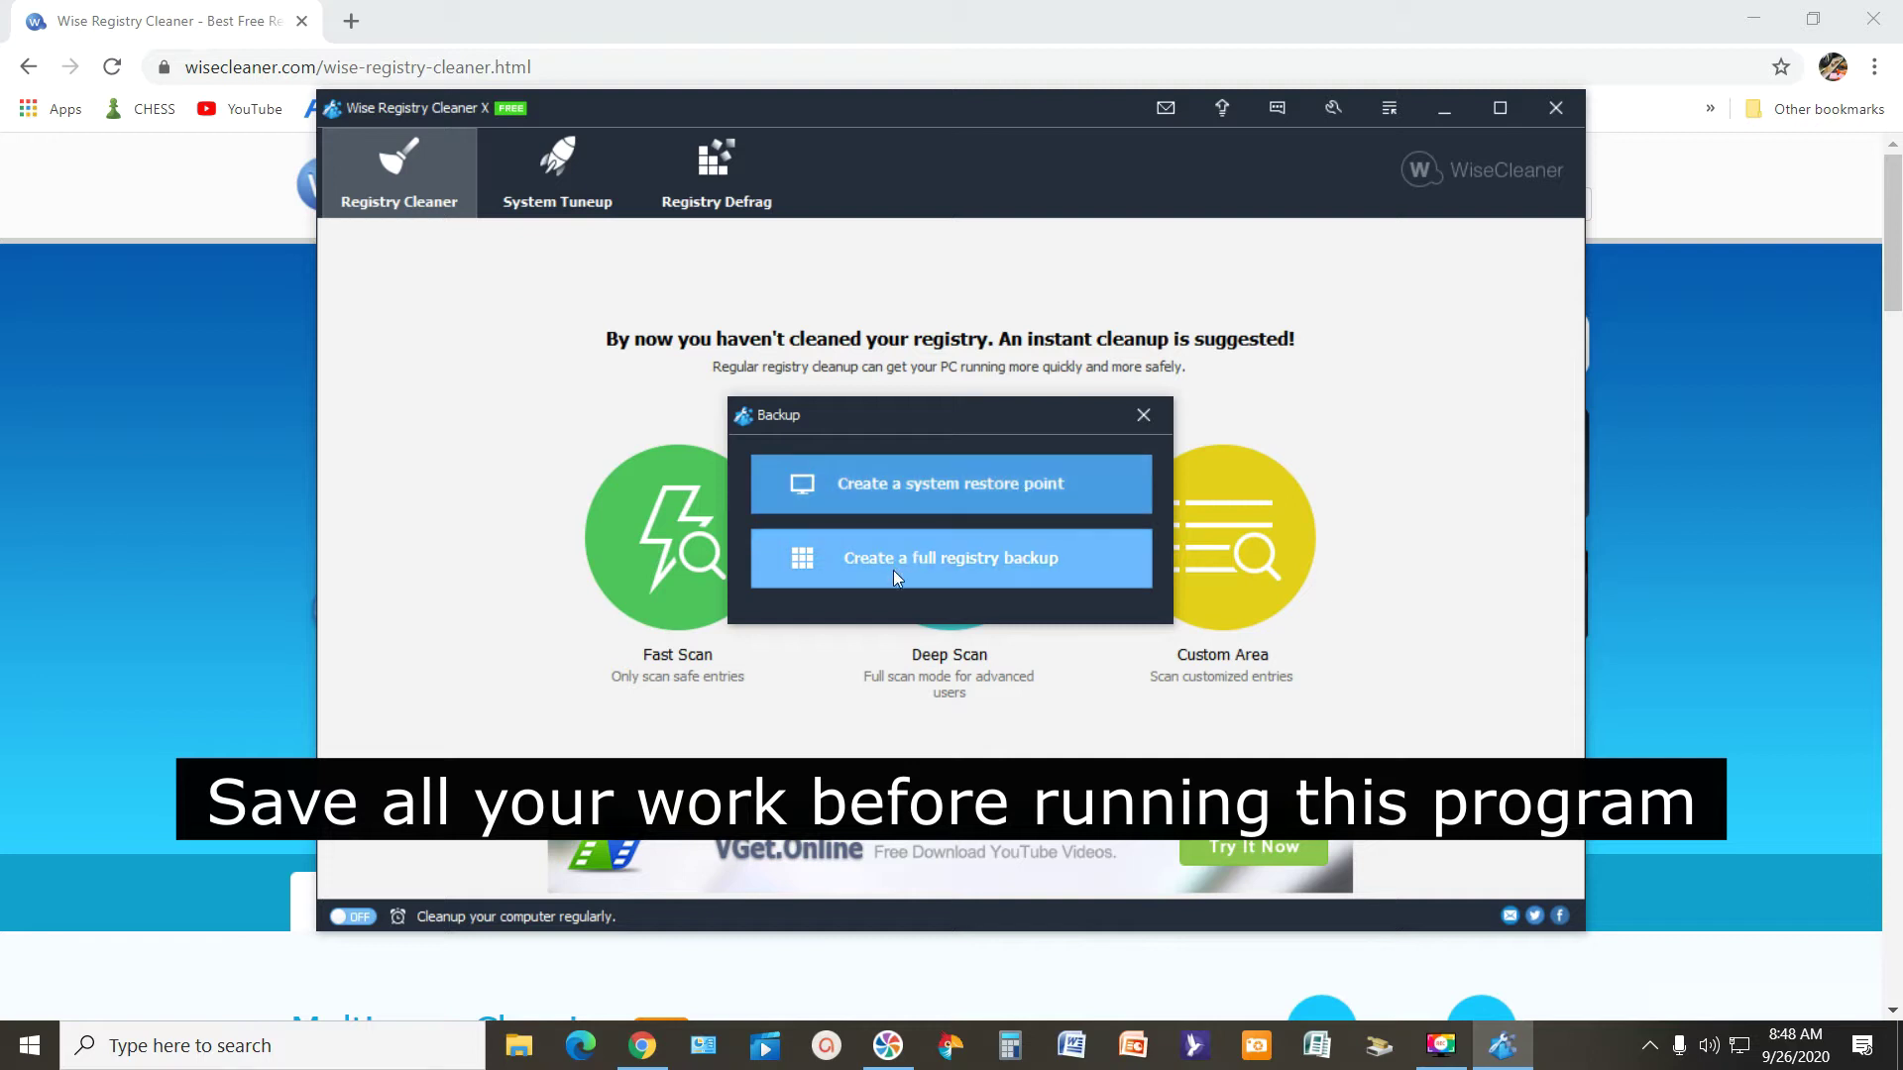
left_click(954, 562)
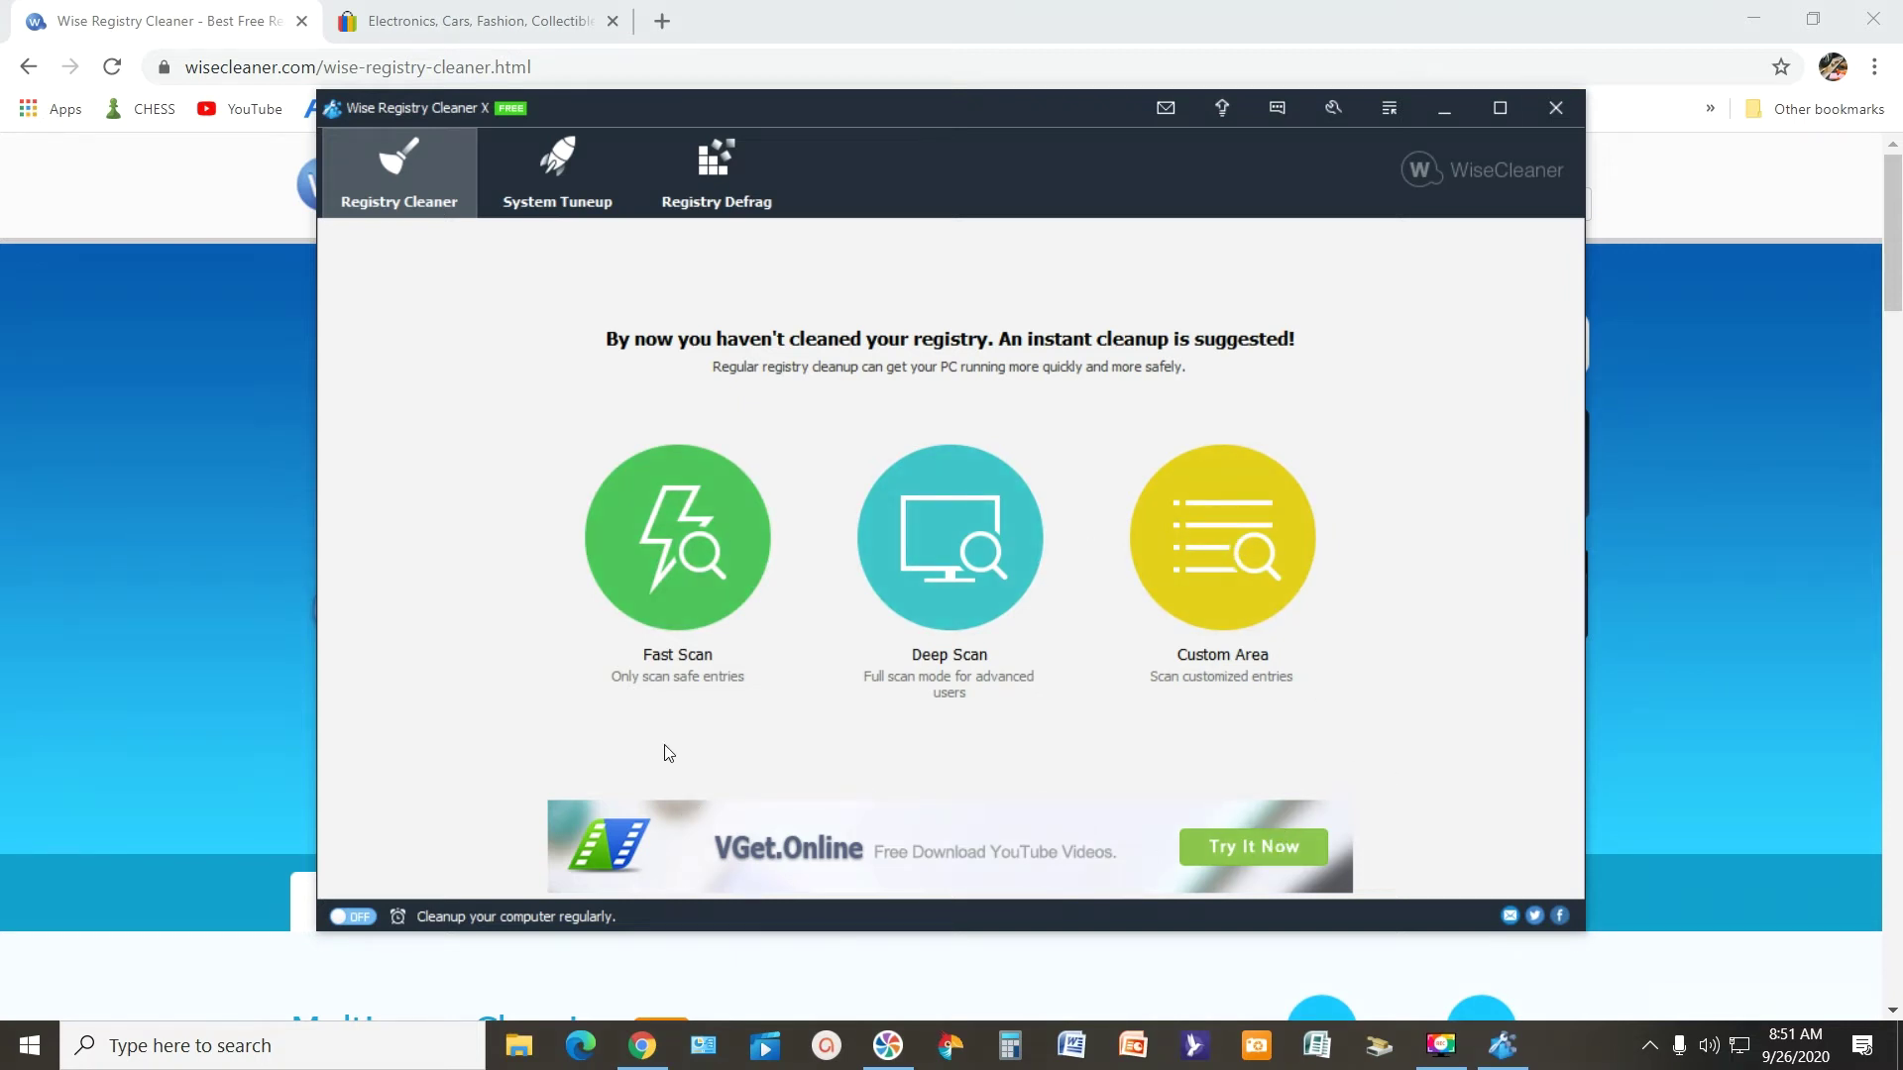
Step: Run a Fast Scan of the registry, review the problem categories and clean all the selected problems
left_click(680, 532)
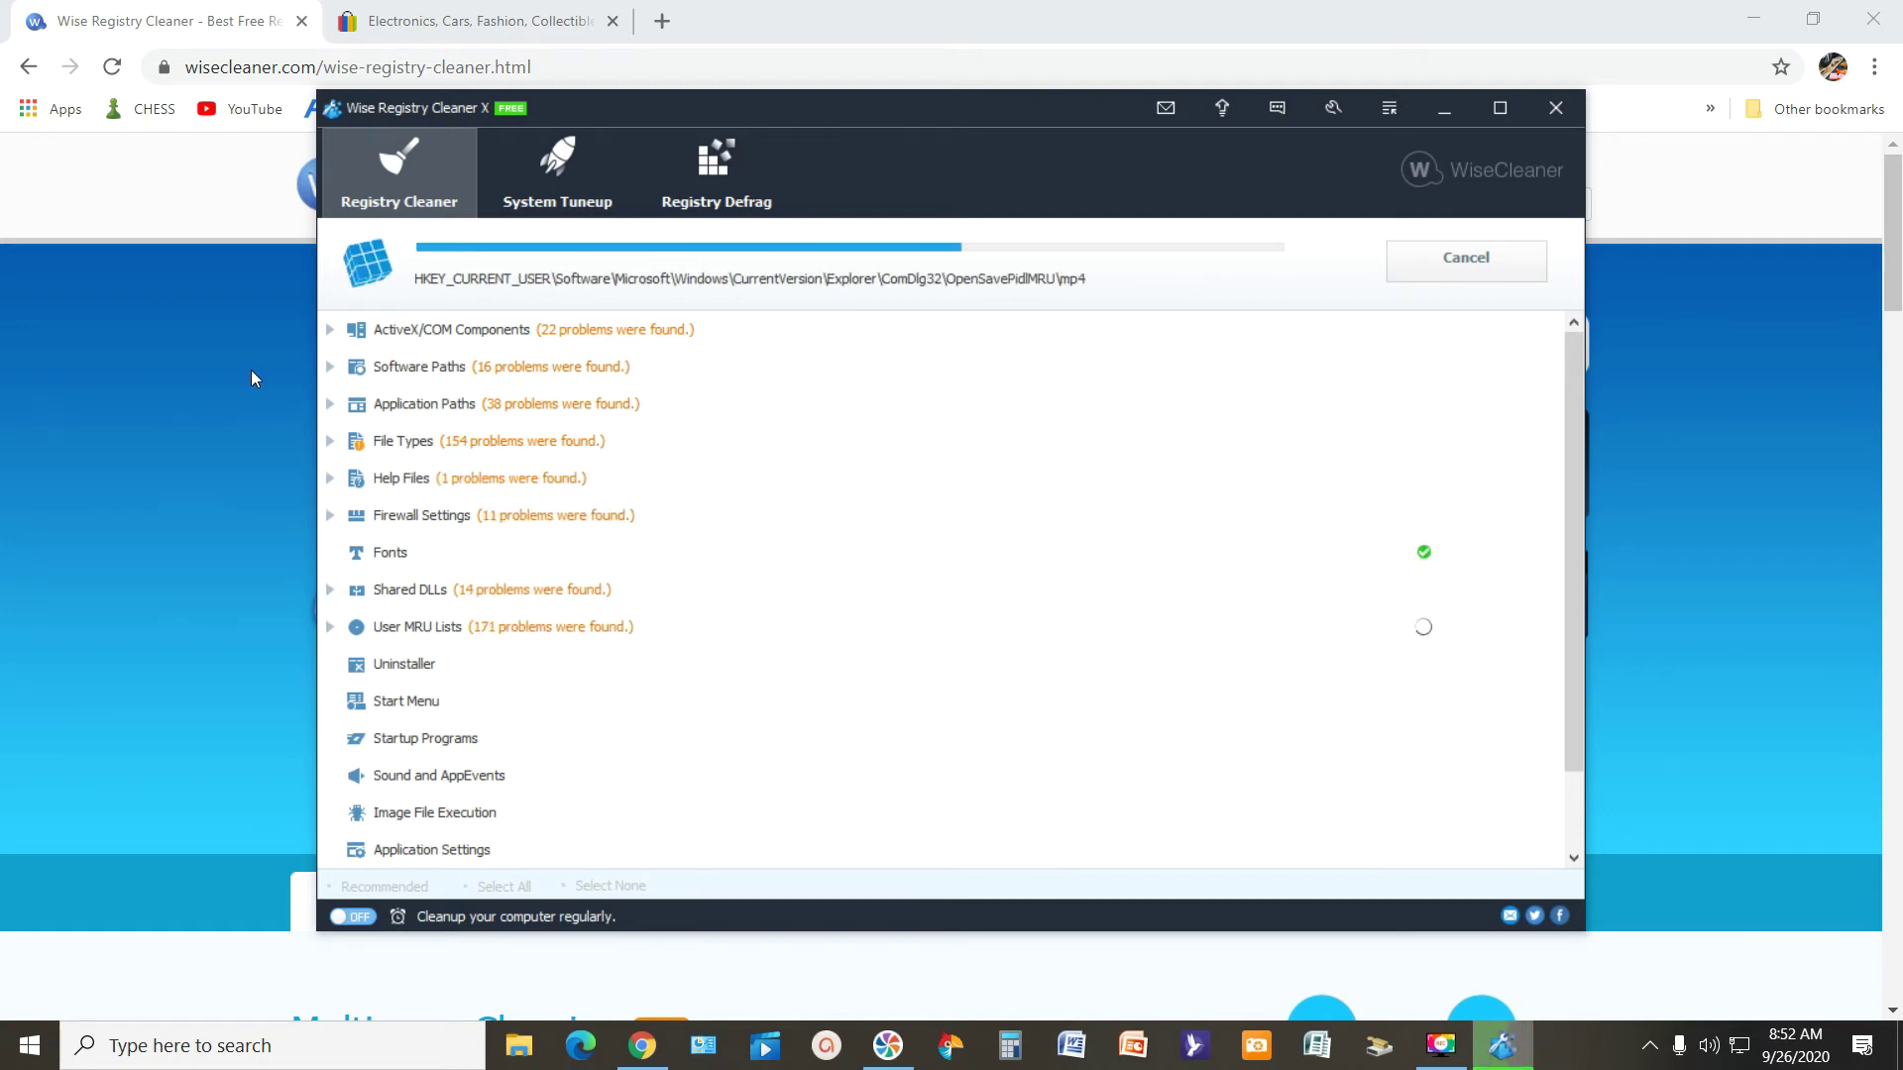
scroll(714, 476, "down", 1)
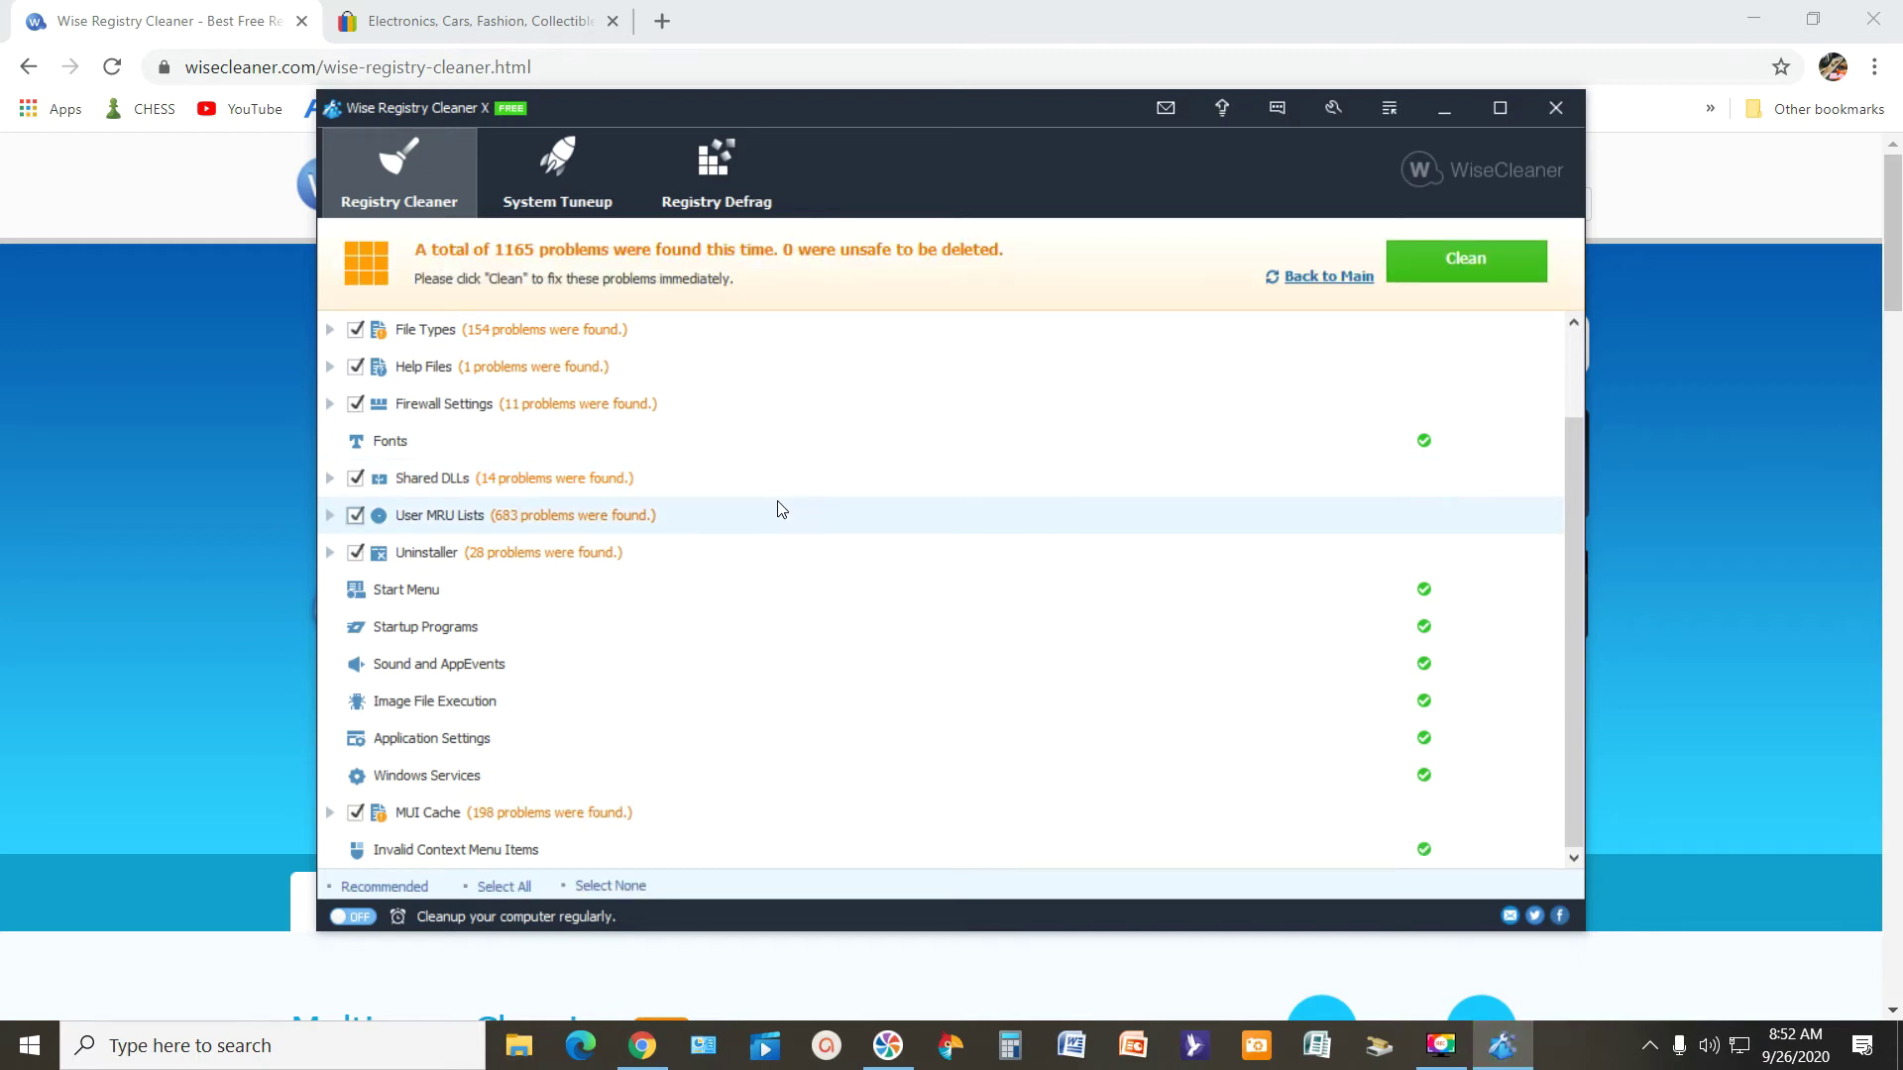
scroll(781, 510, "up", 1)
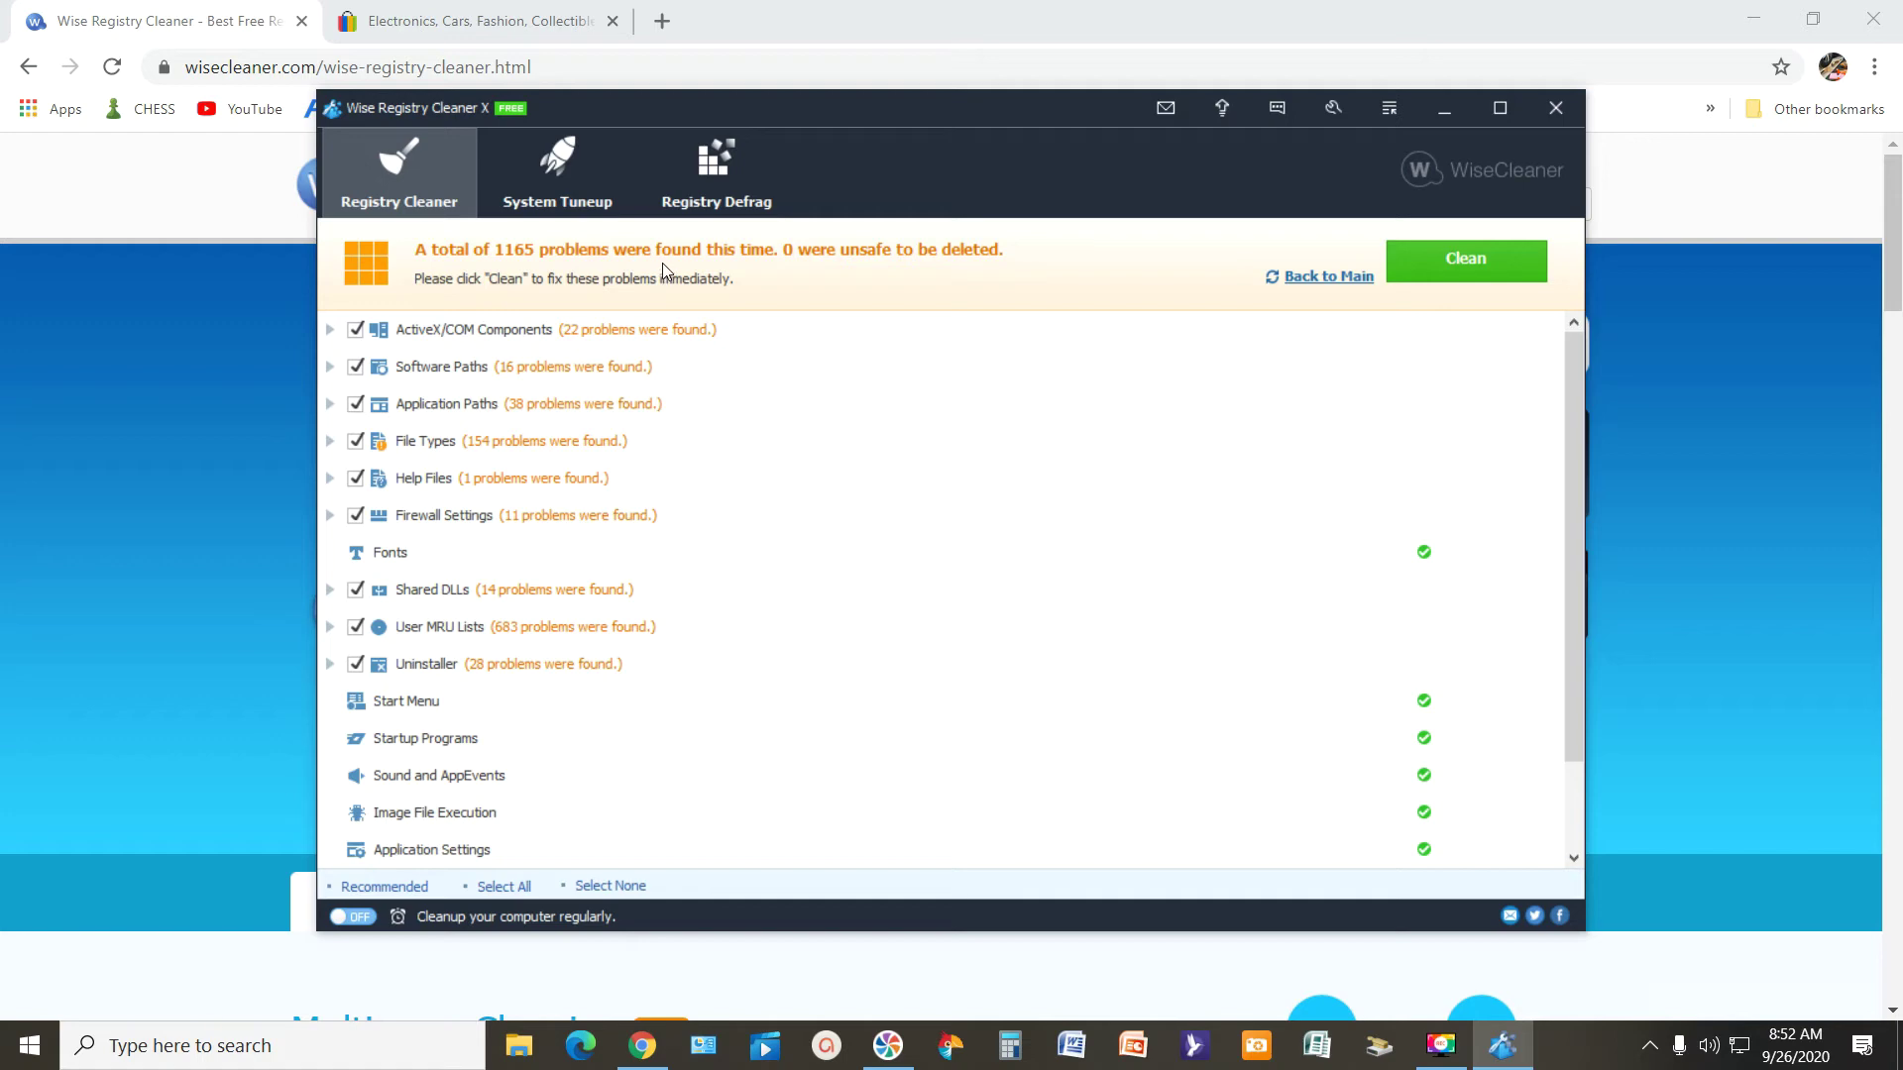
scroll(952, 624, "down", 1)
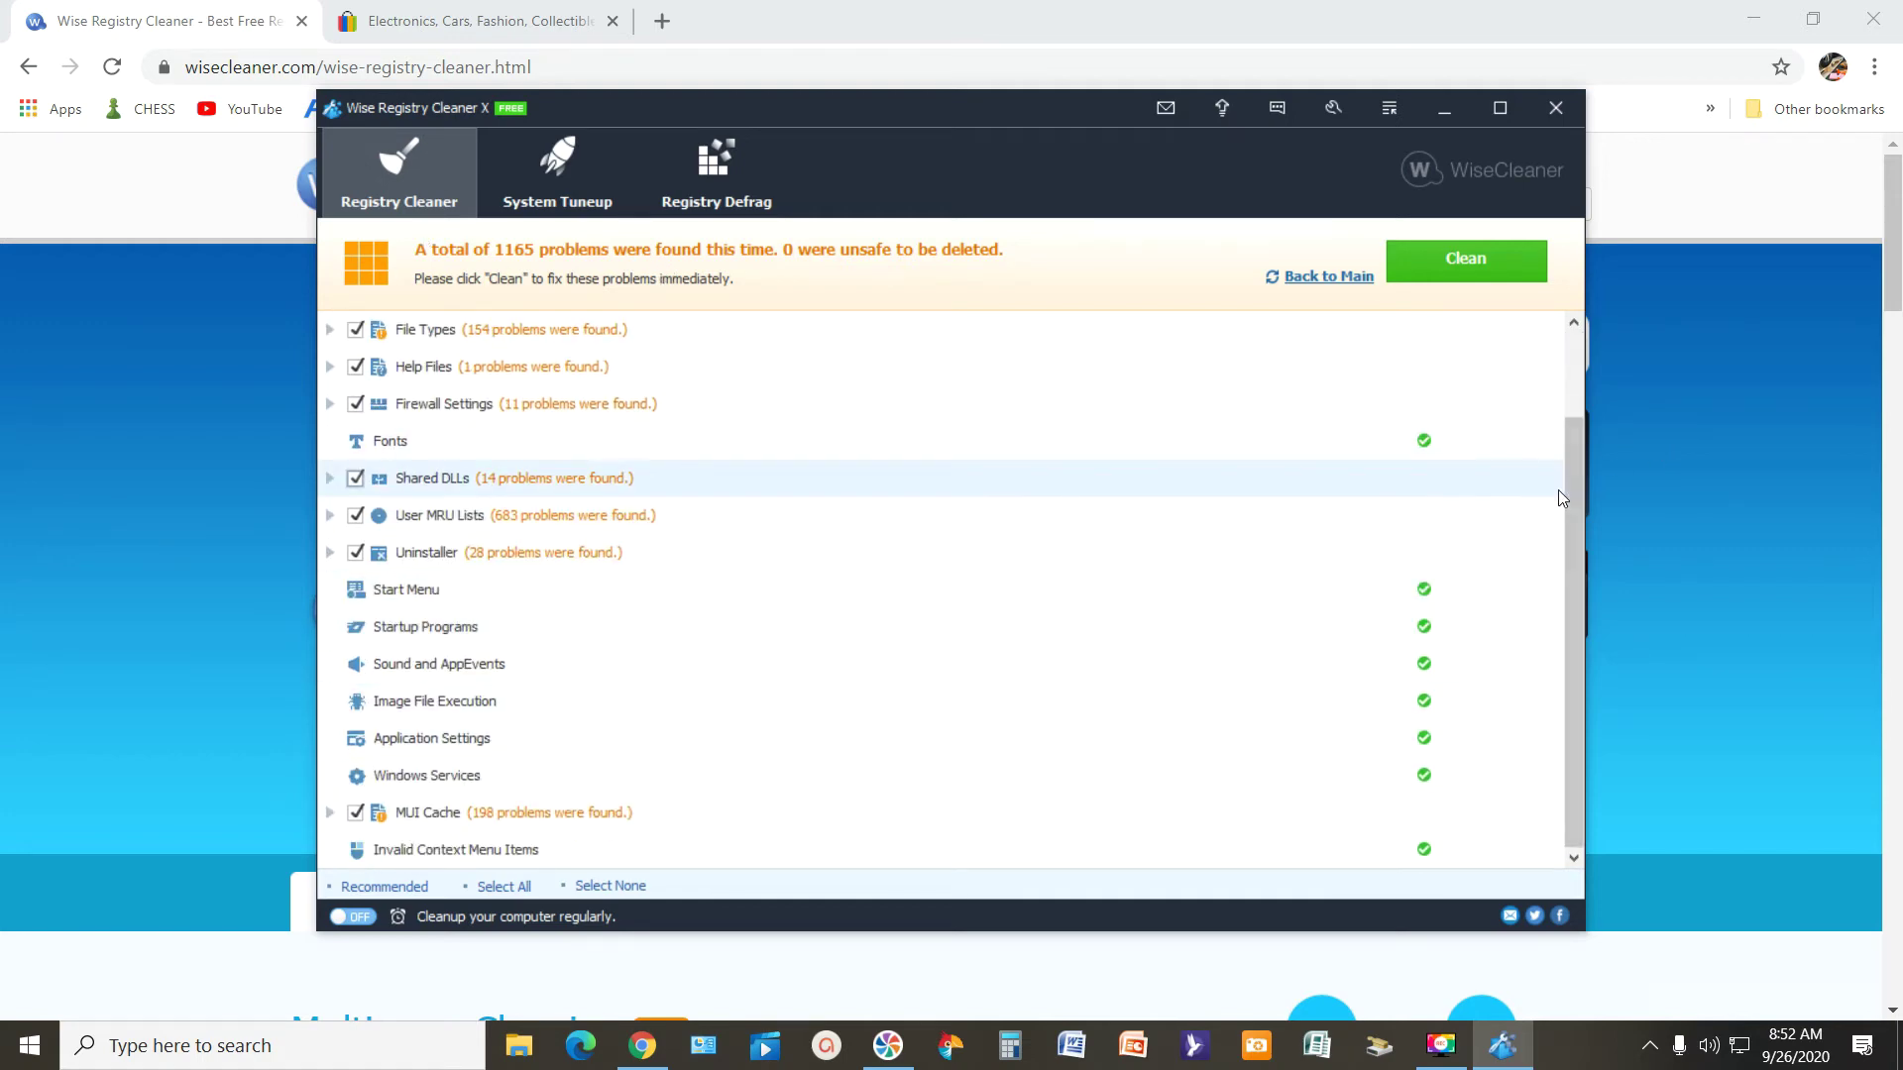
left_click_drag(1578, 505, 1578, 414)
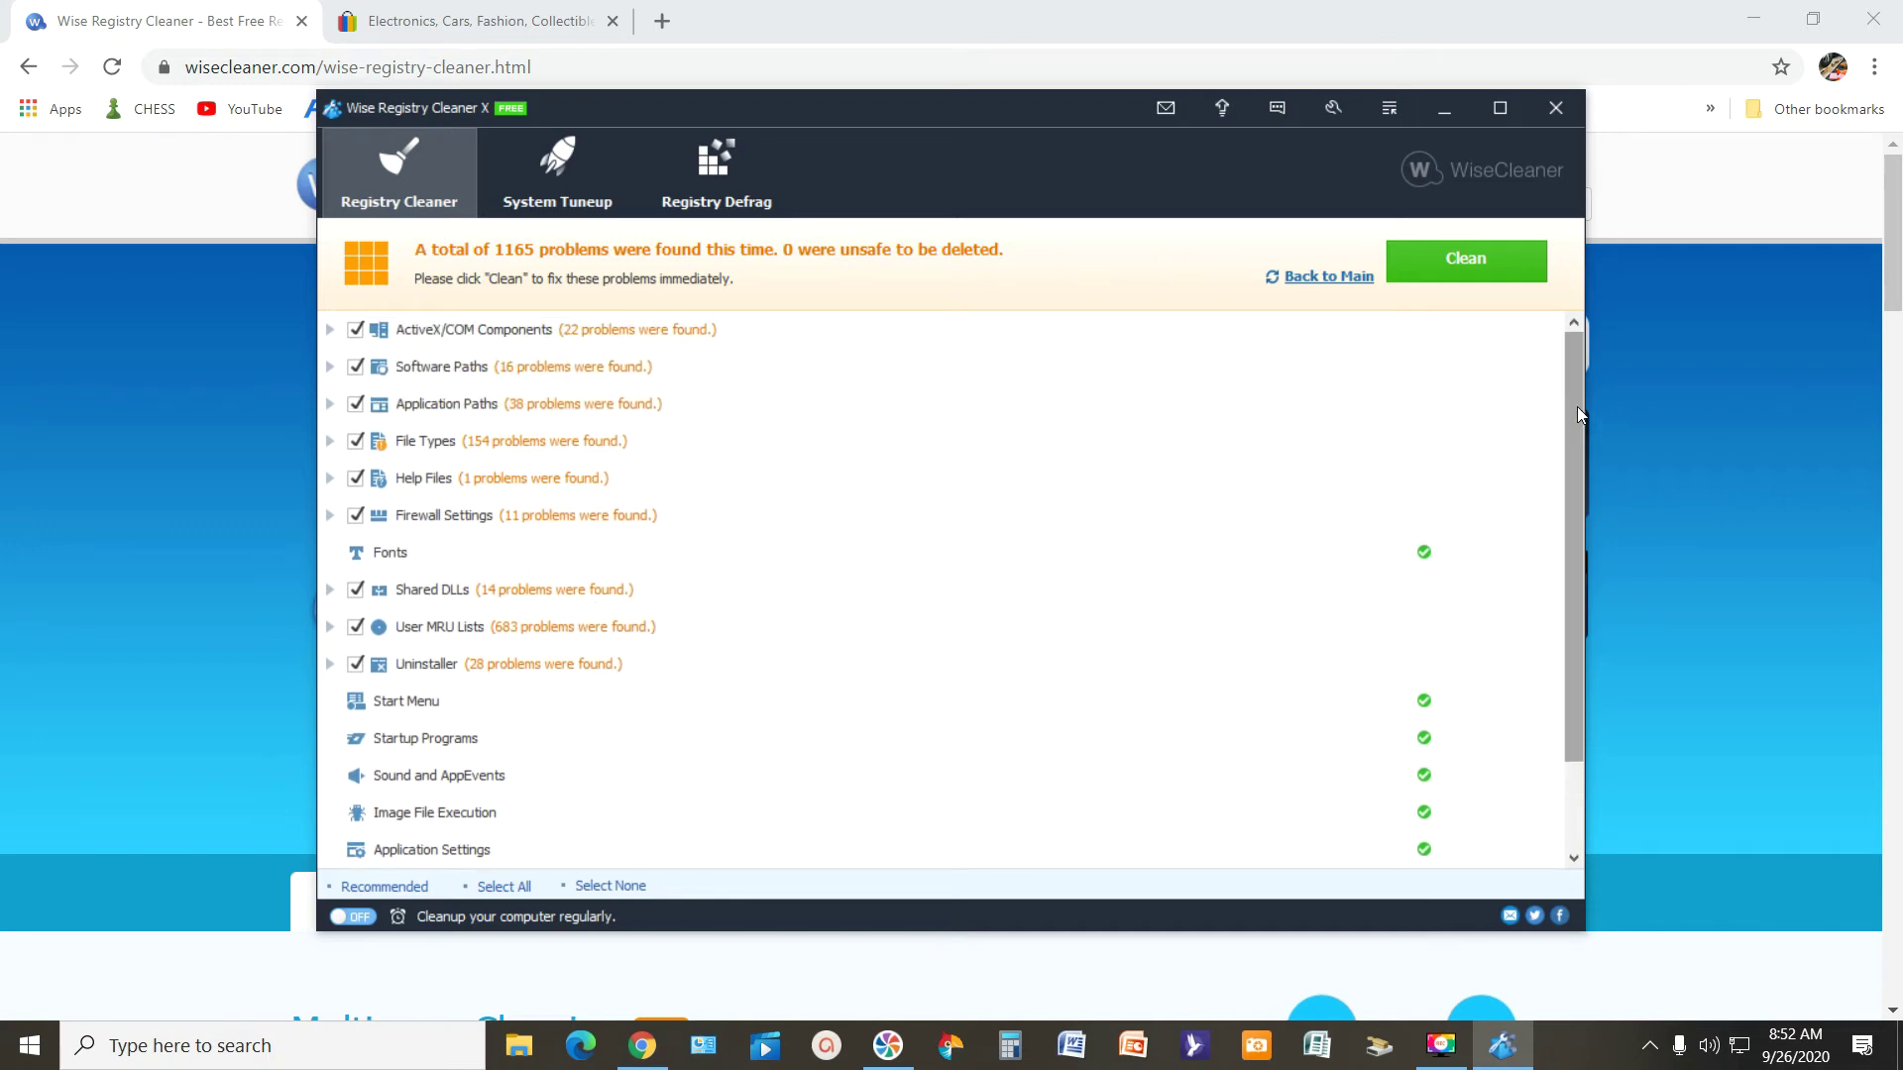
left_click_drag(1578, 415, 1576, 562)
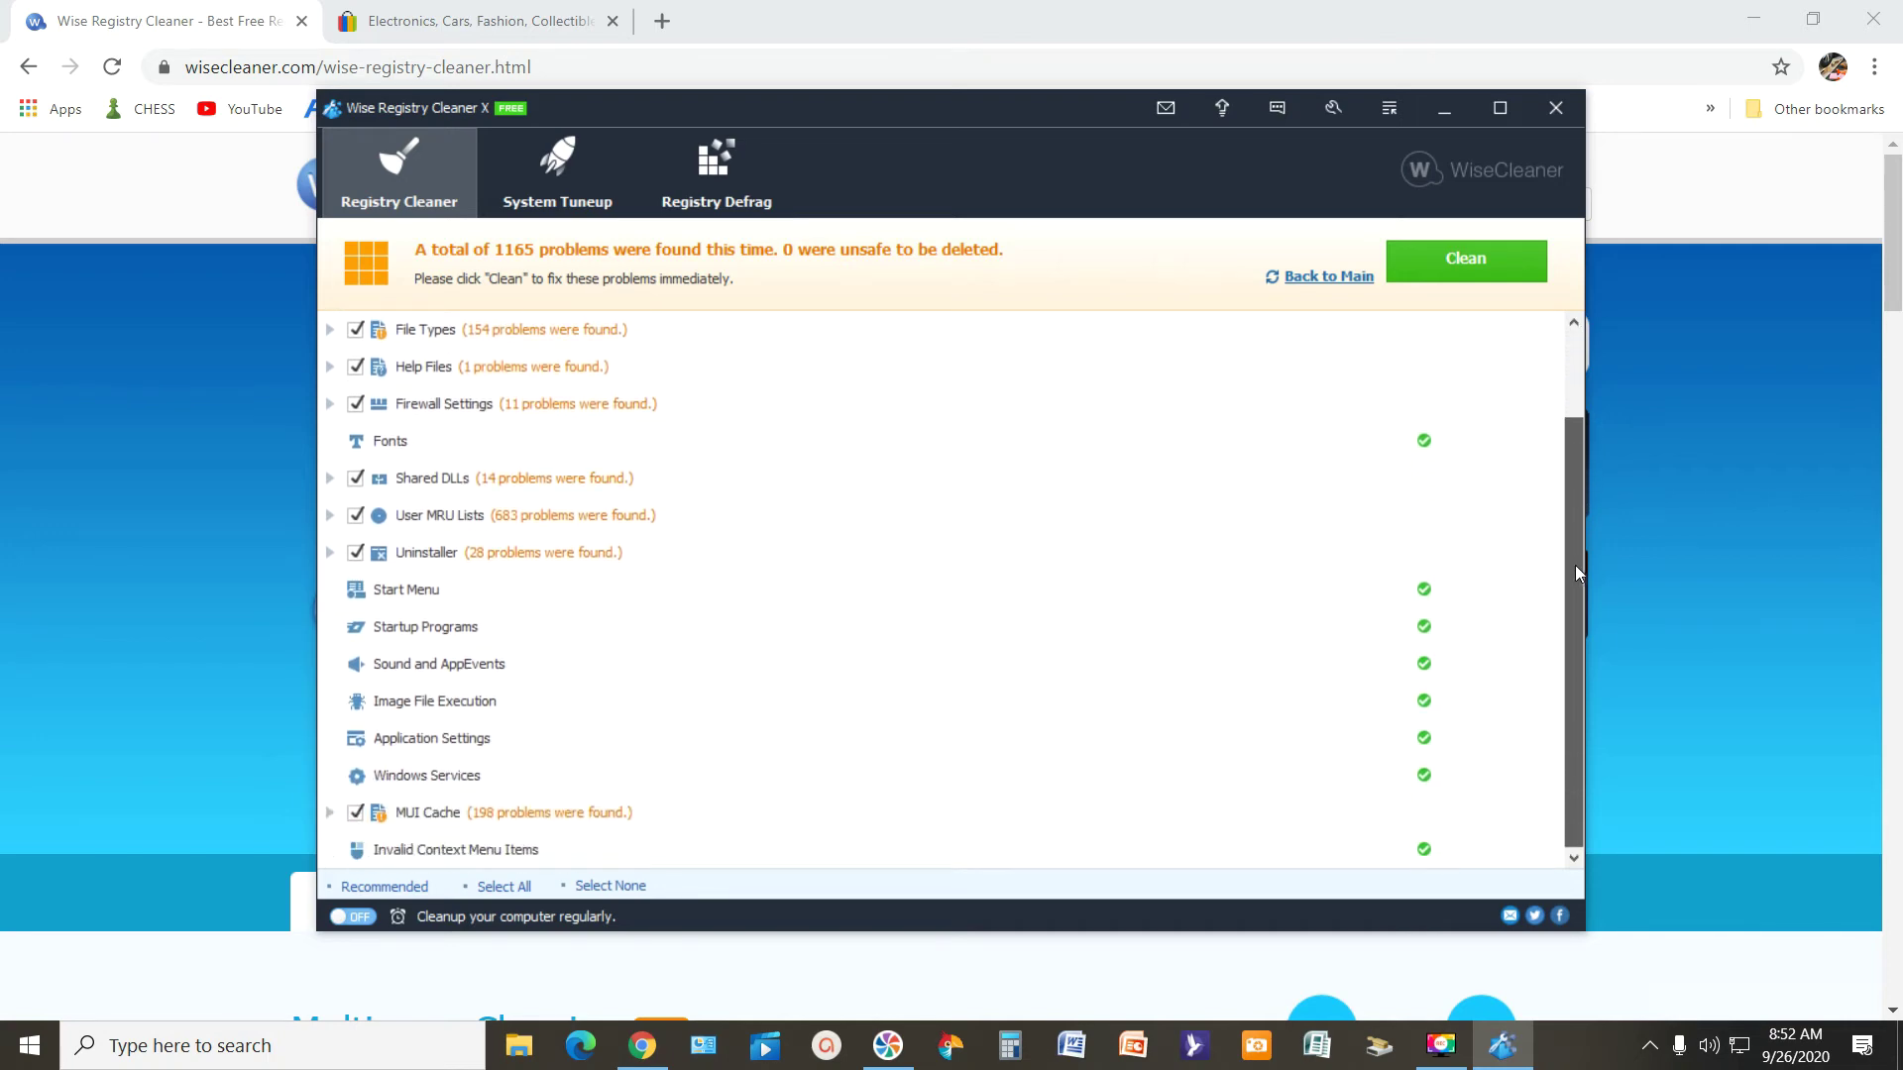
left_click(1469, 257)
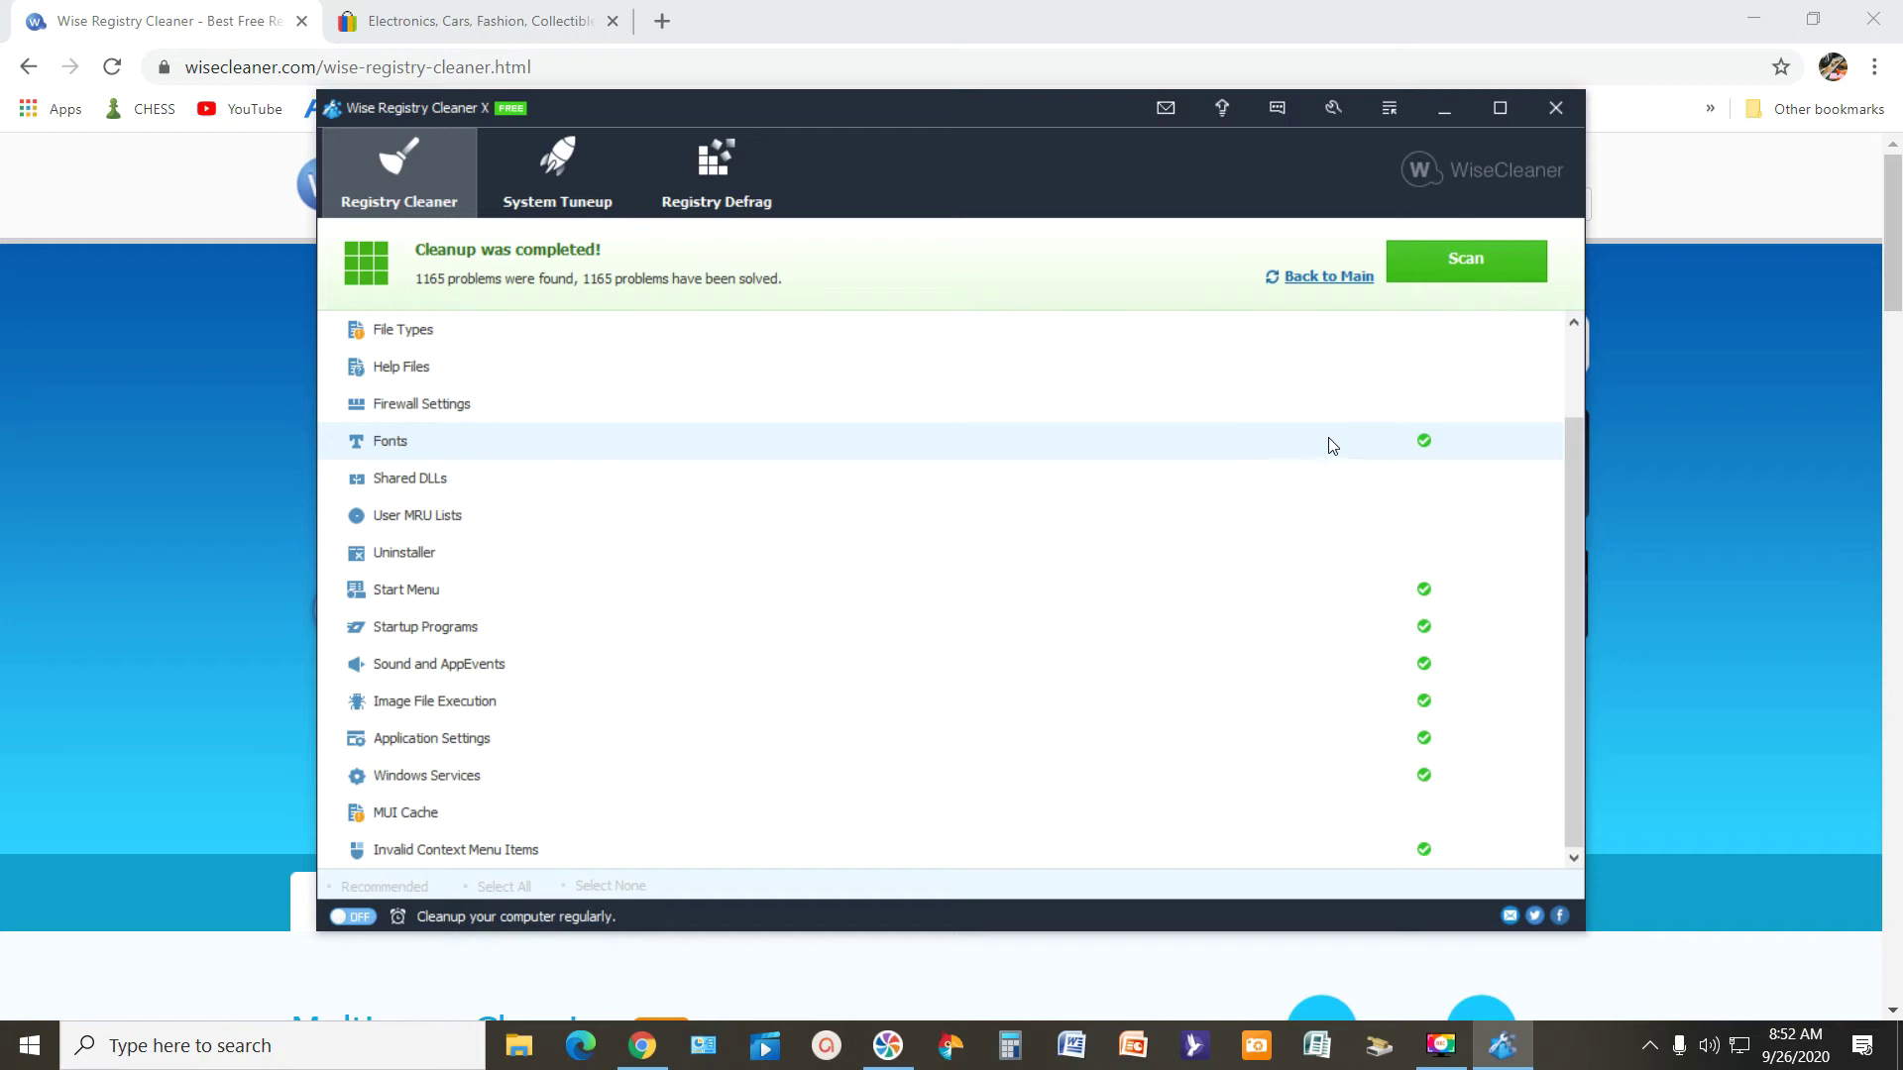
Step: Scan the registry again and clean the remaining problem
mouse_move(1574, 484)
left_mouse_down()
mouse_move(1574, 352)
mouse_move(1576, 490)
left_mouse_up()
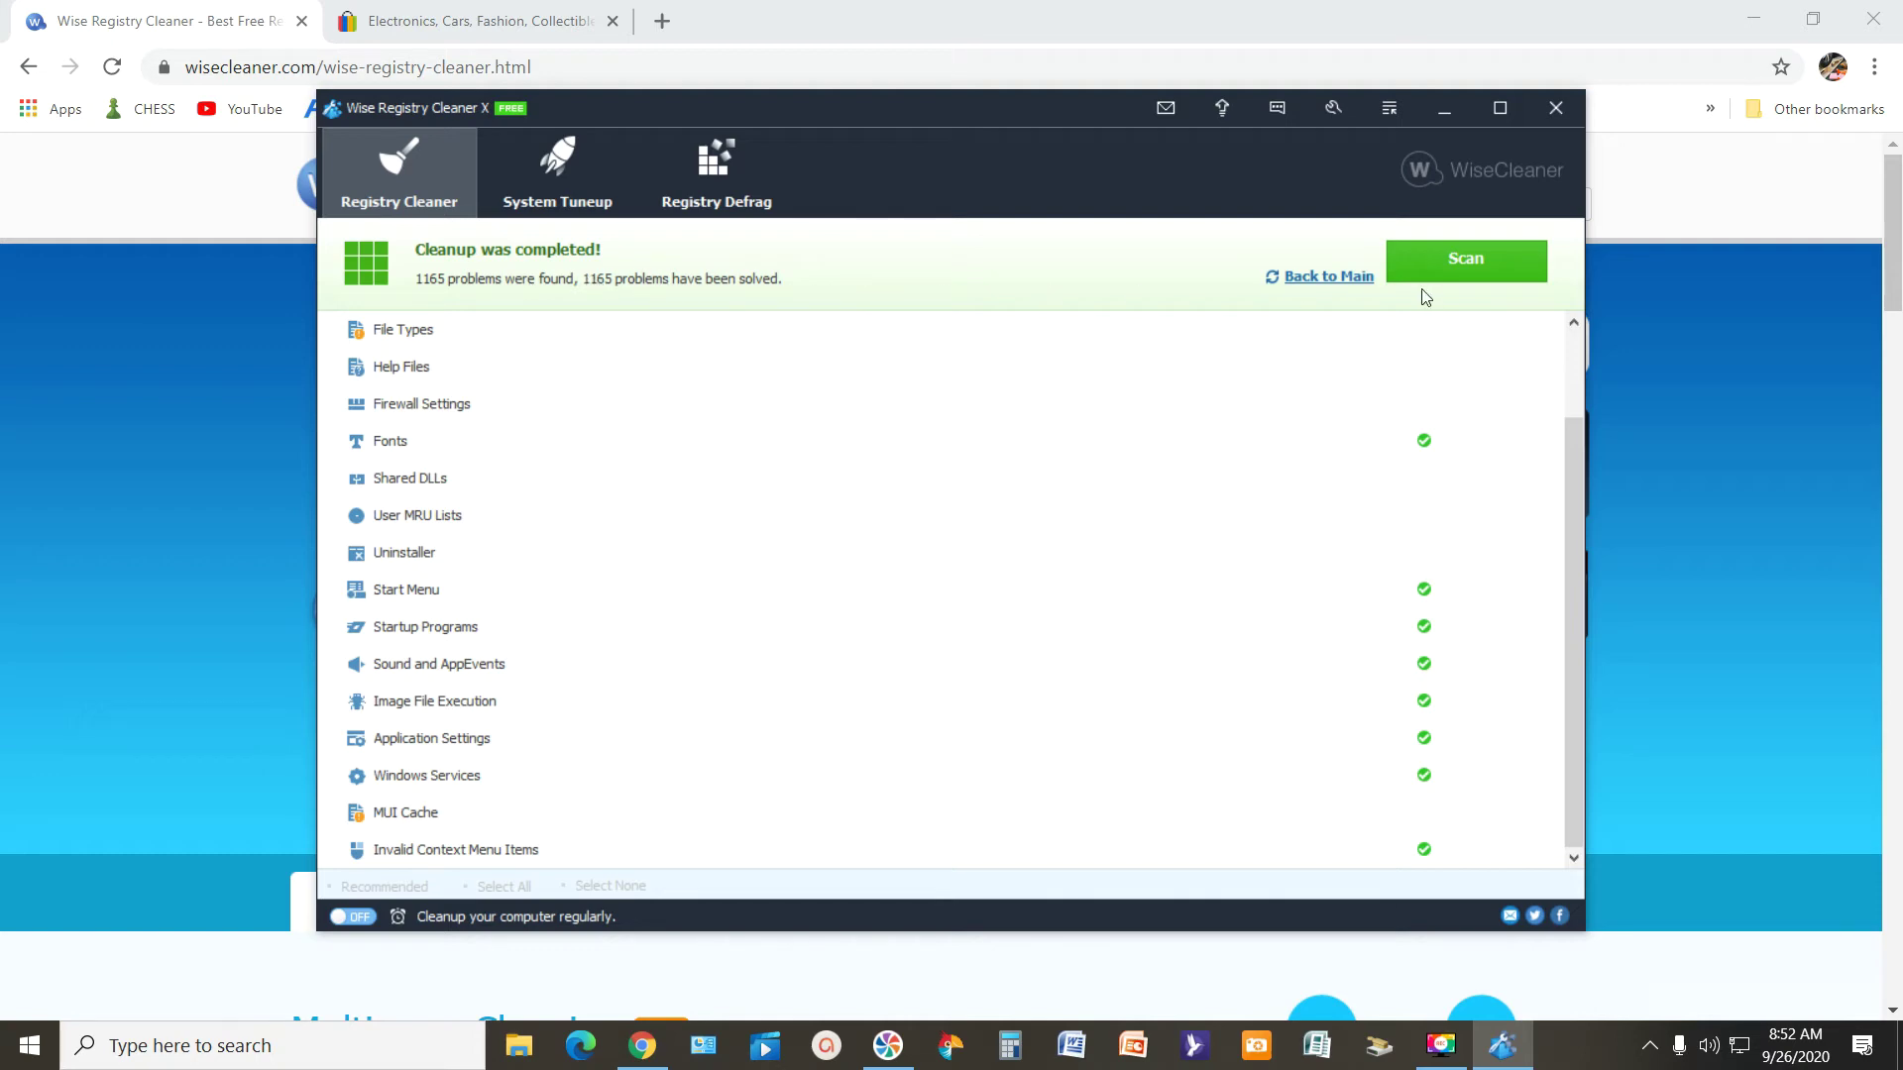
left_click(1466, 258)
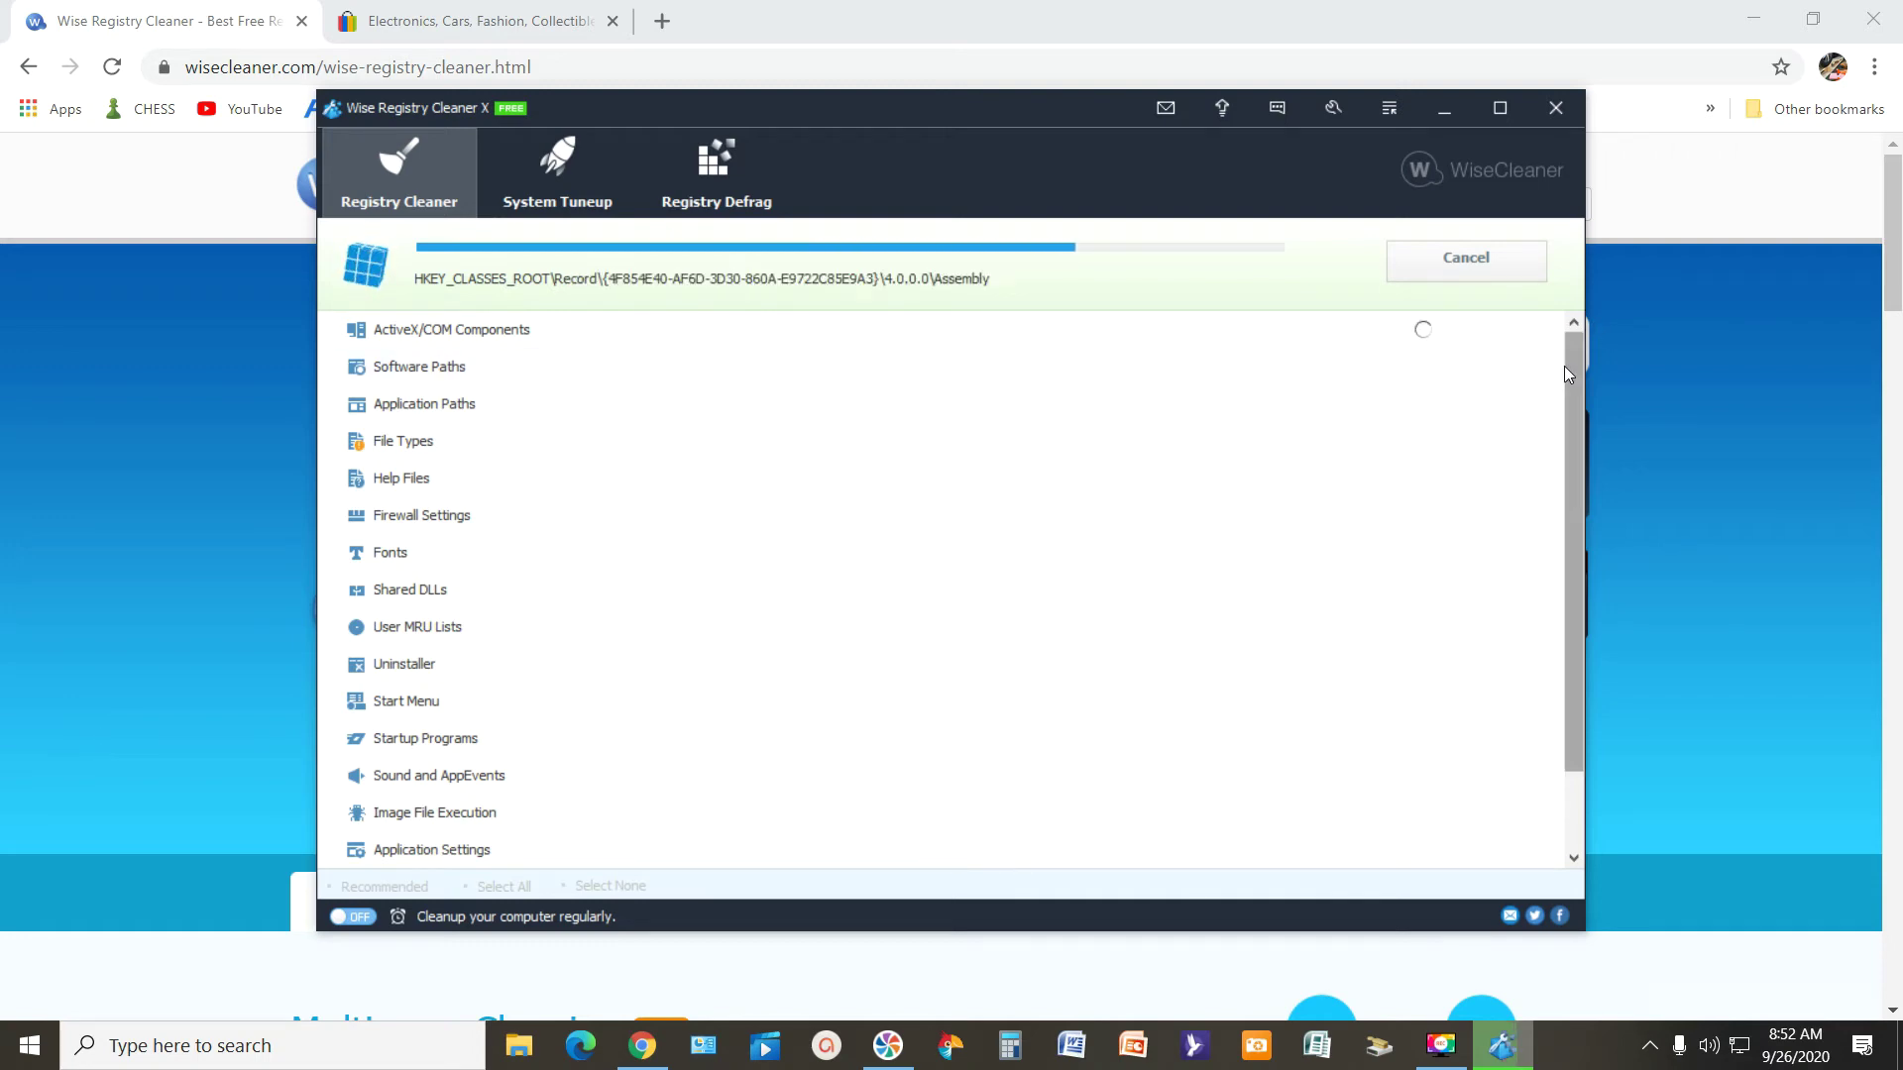
scroll(1547, 392, "down", 1)
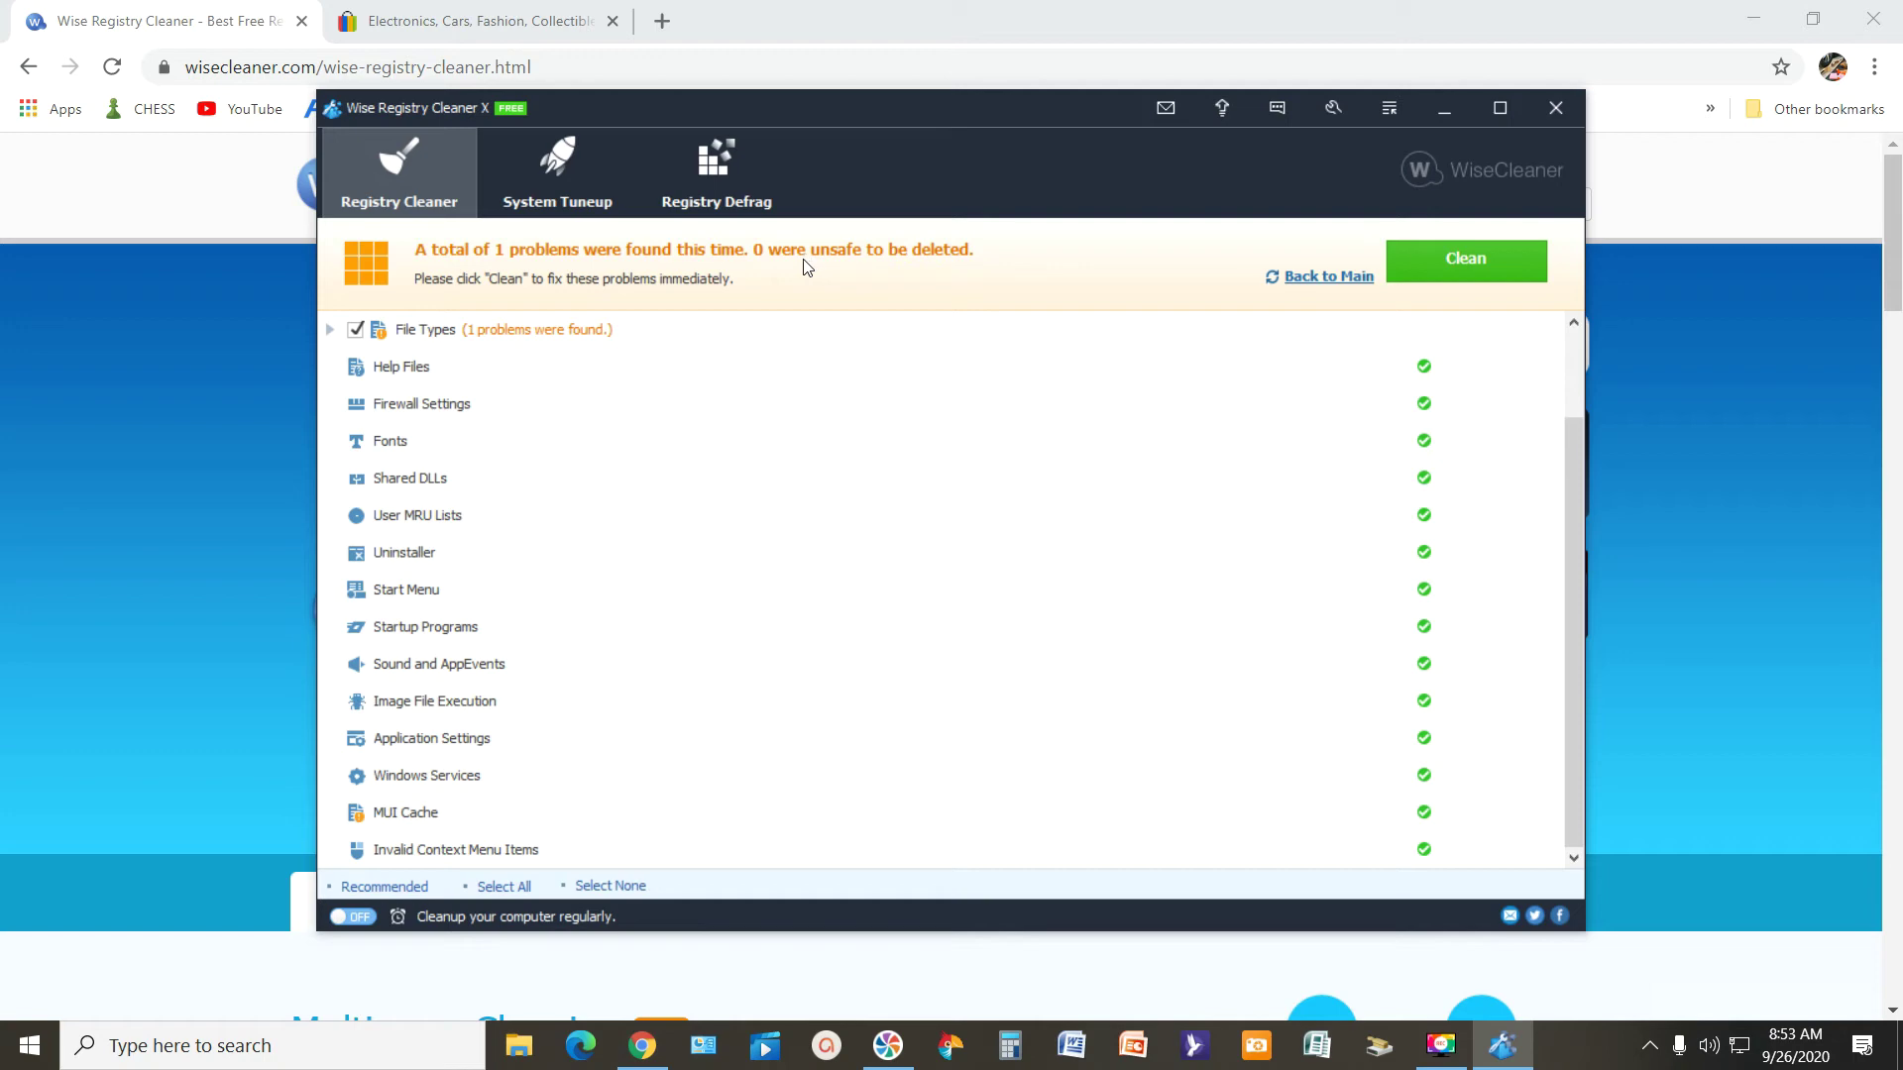
left_click(1465, 262)
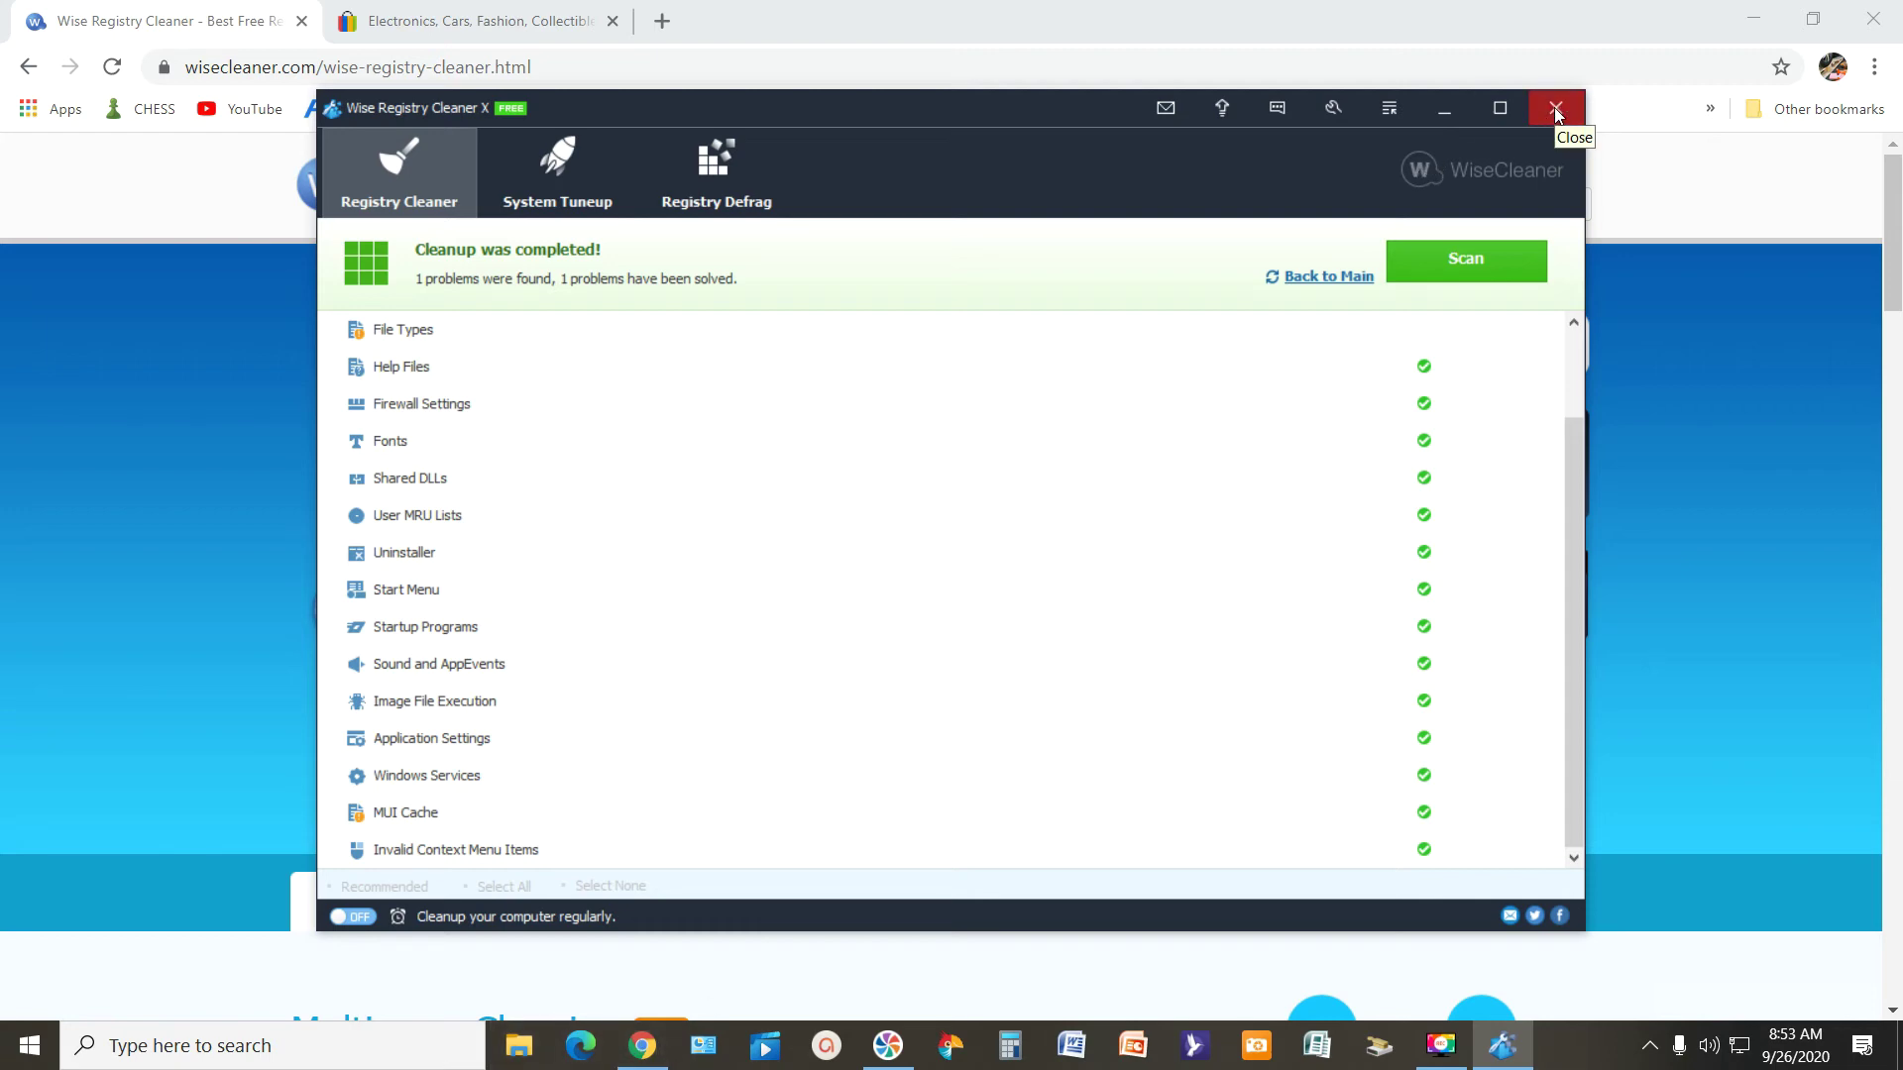
Step: Optimize all the preselected items in System Tuneup and check the status of the whole list
left_click(577, 181)
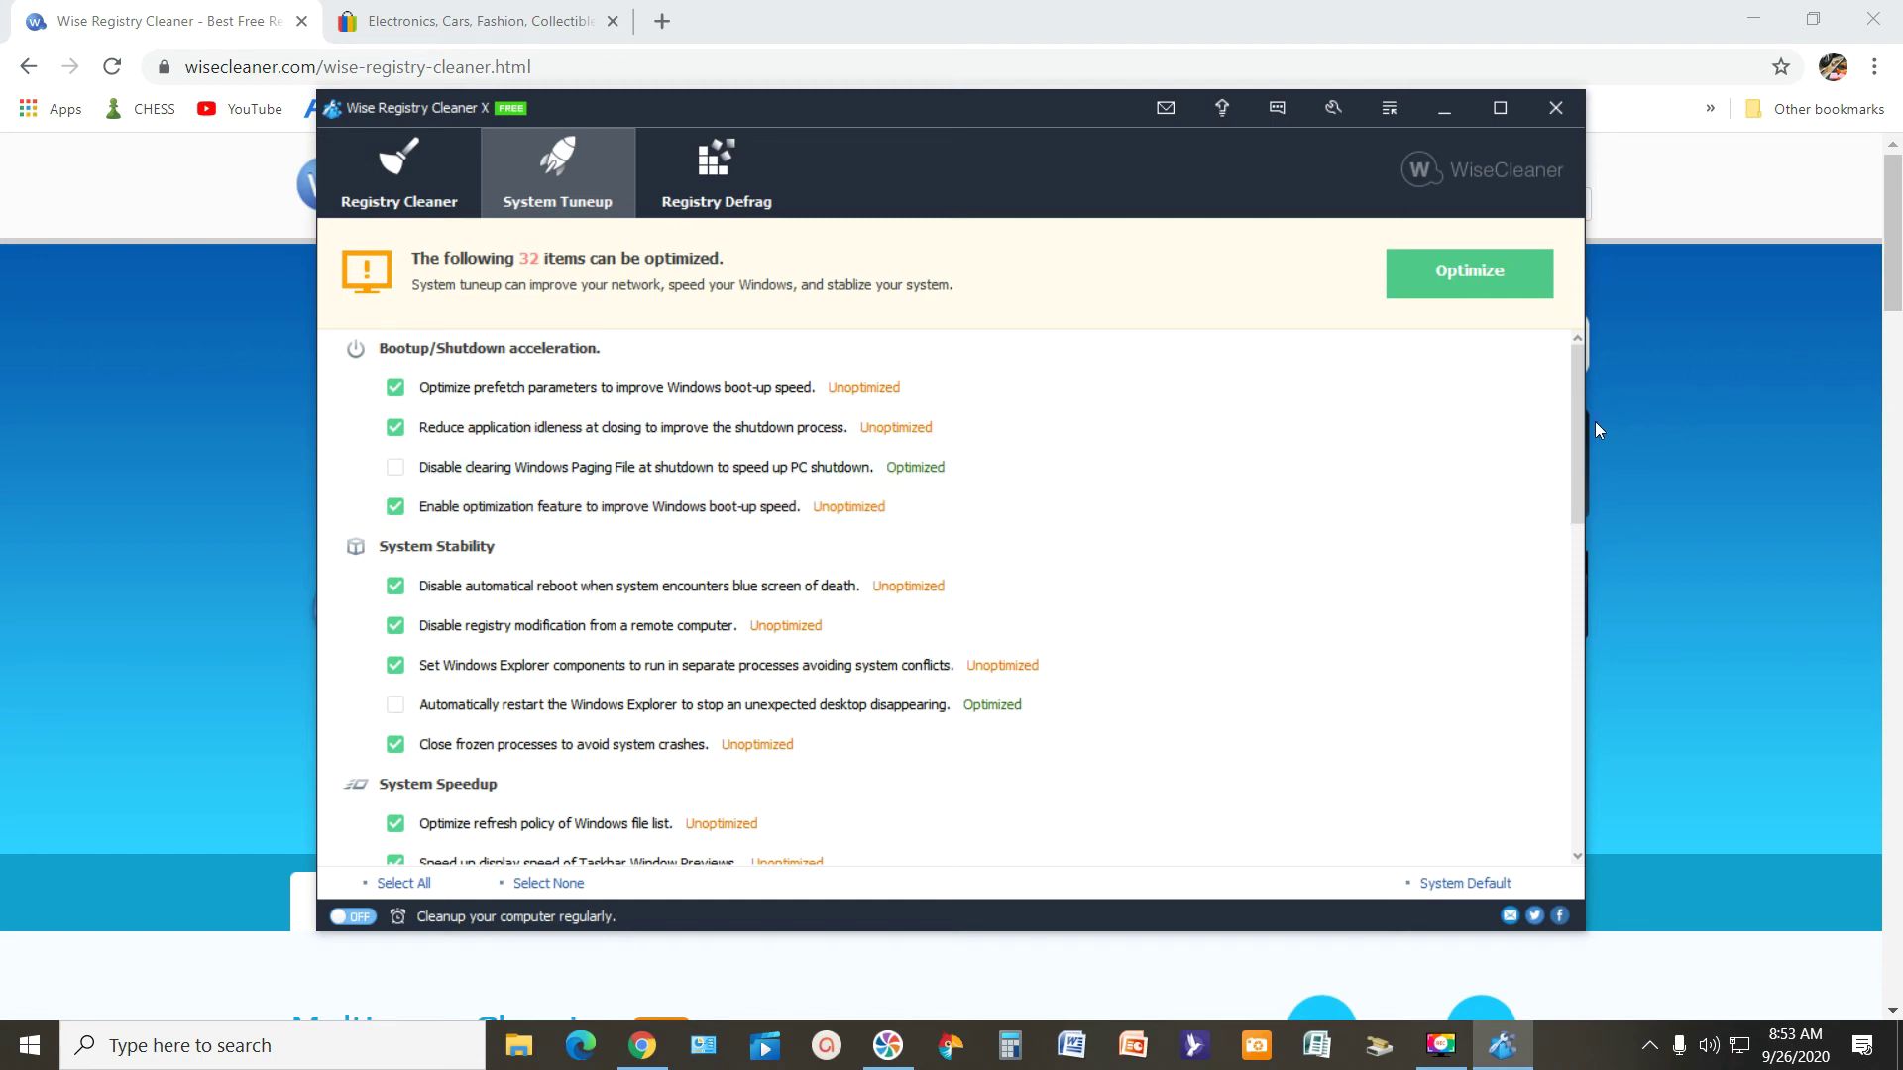
scroll(1578, 424, "down", 1)
left_click_drag(1582, 428, 1679, 769)
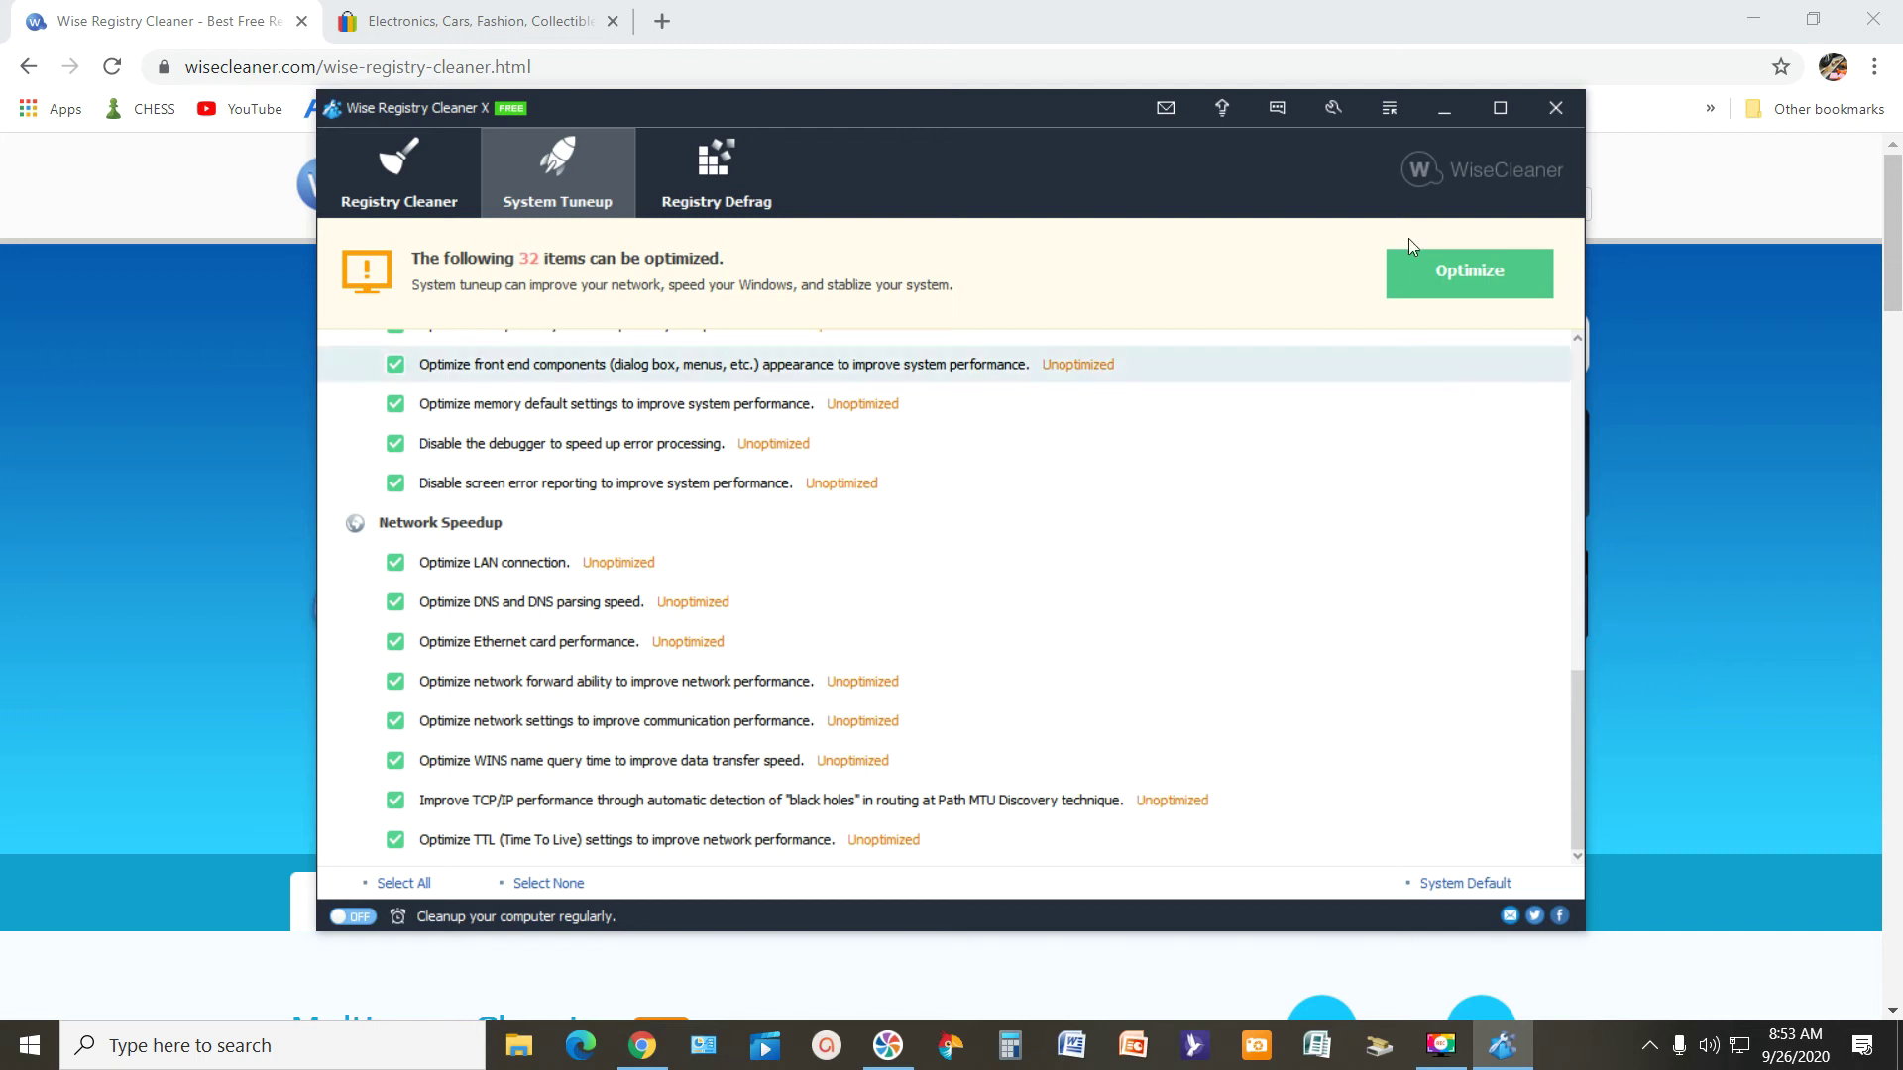
left_click(1445, 270)
left_click(1484, 275)
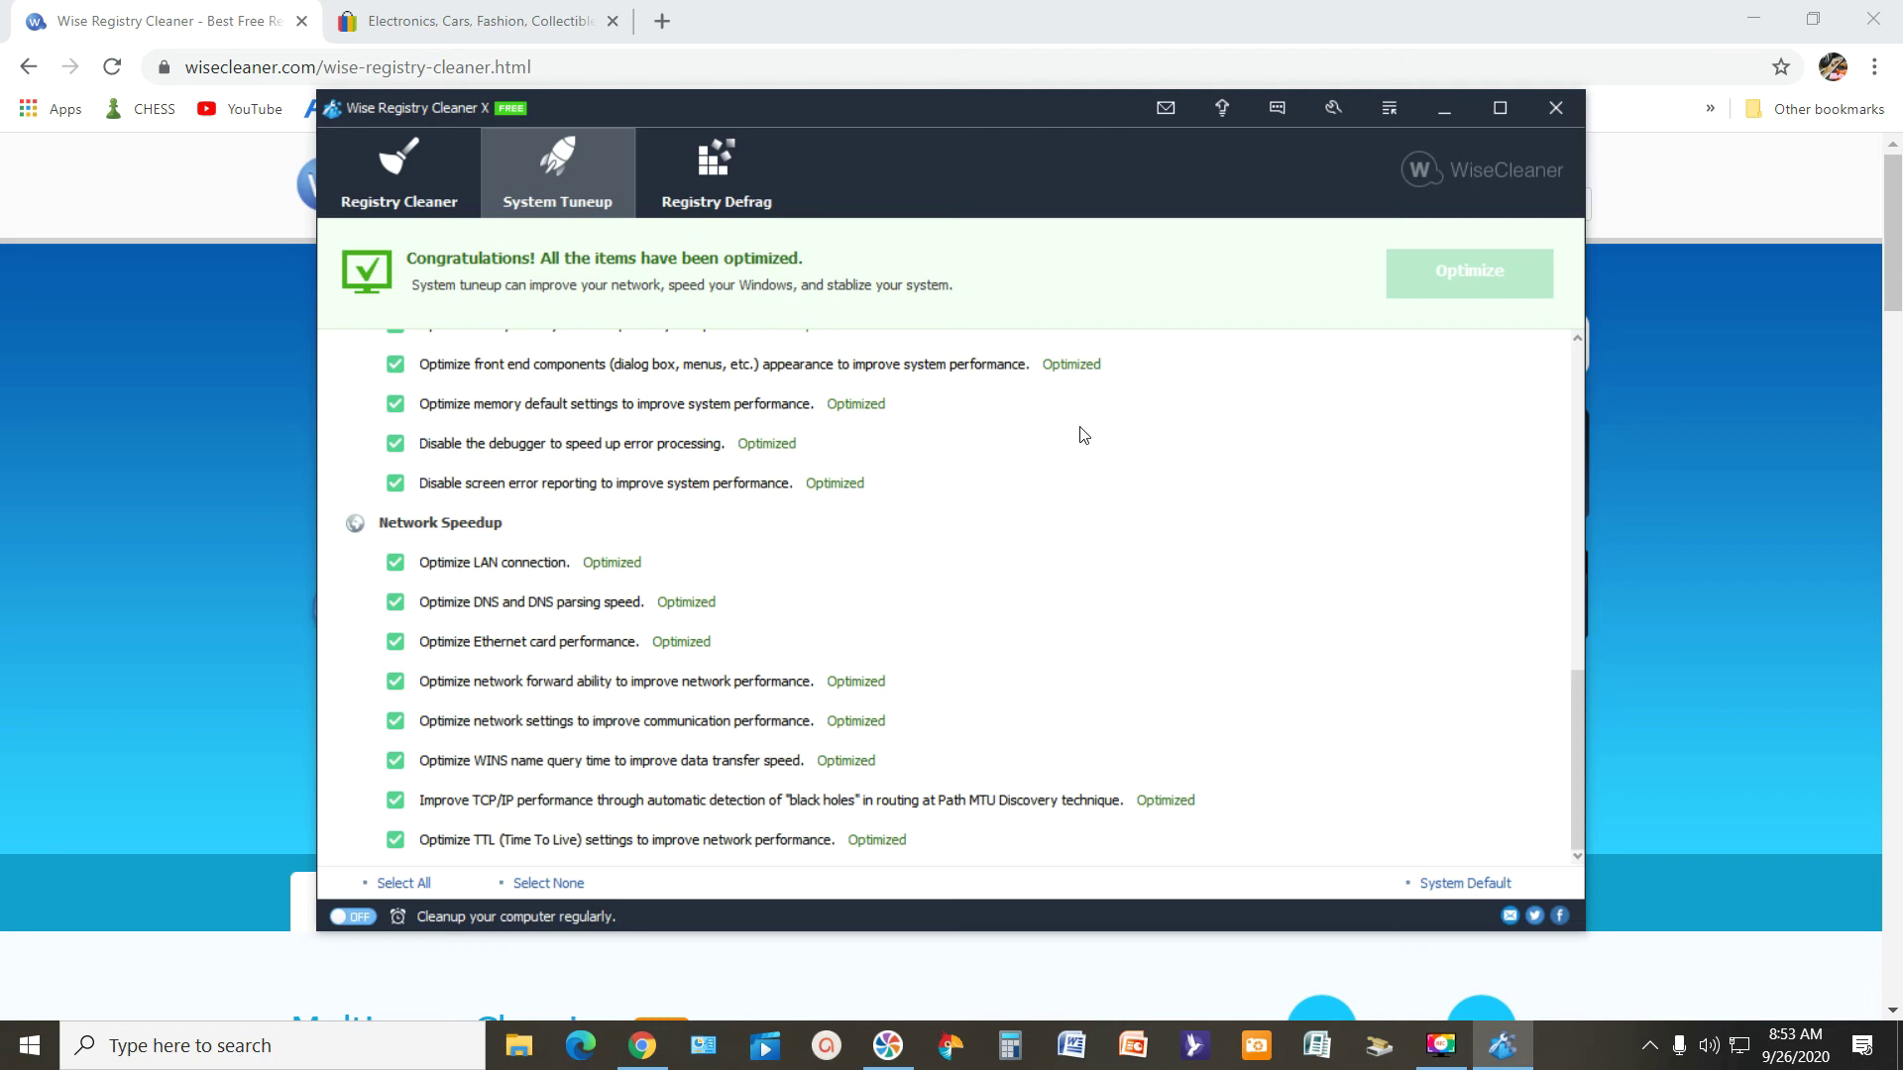
left_click_drag(1578, 710, 1584, 347)
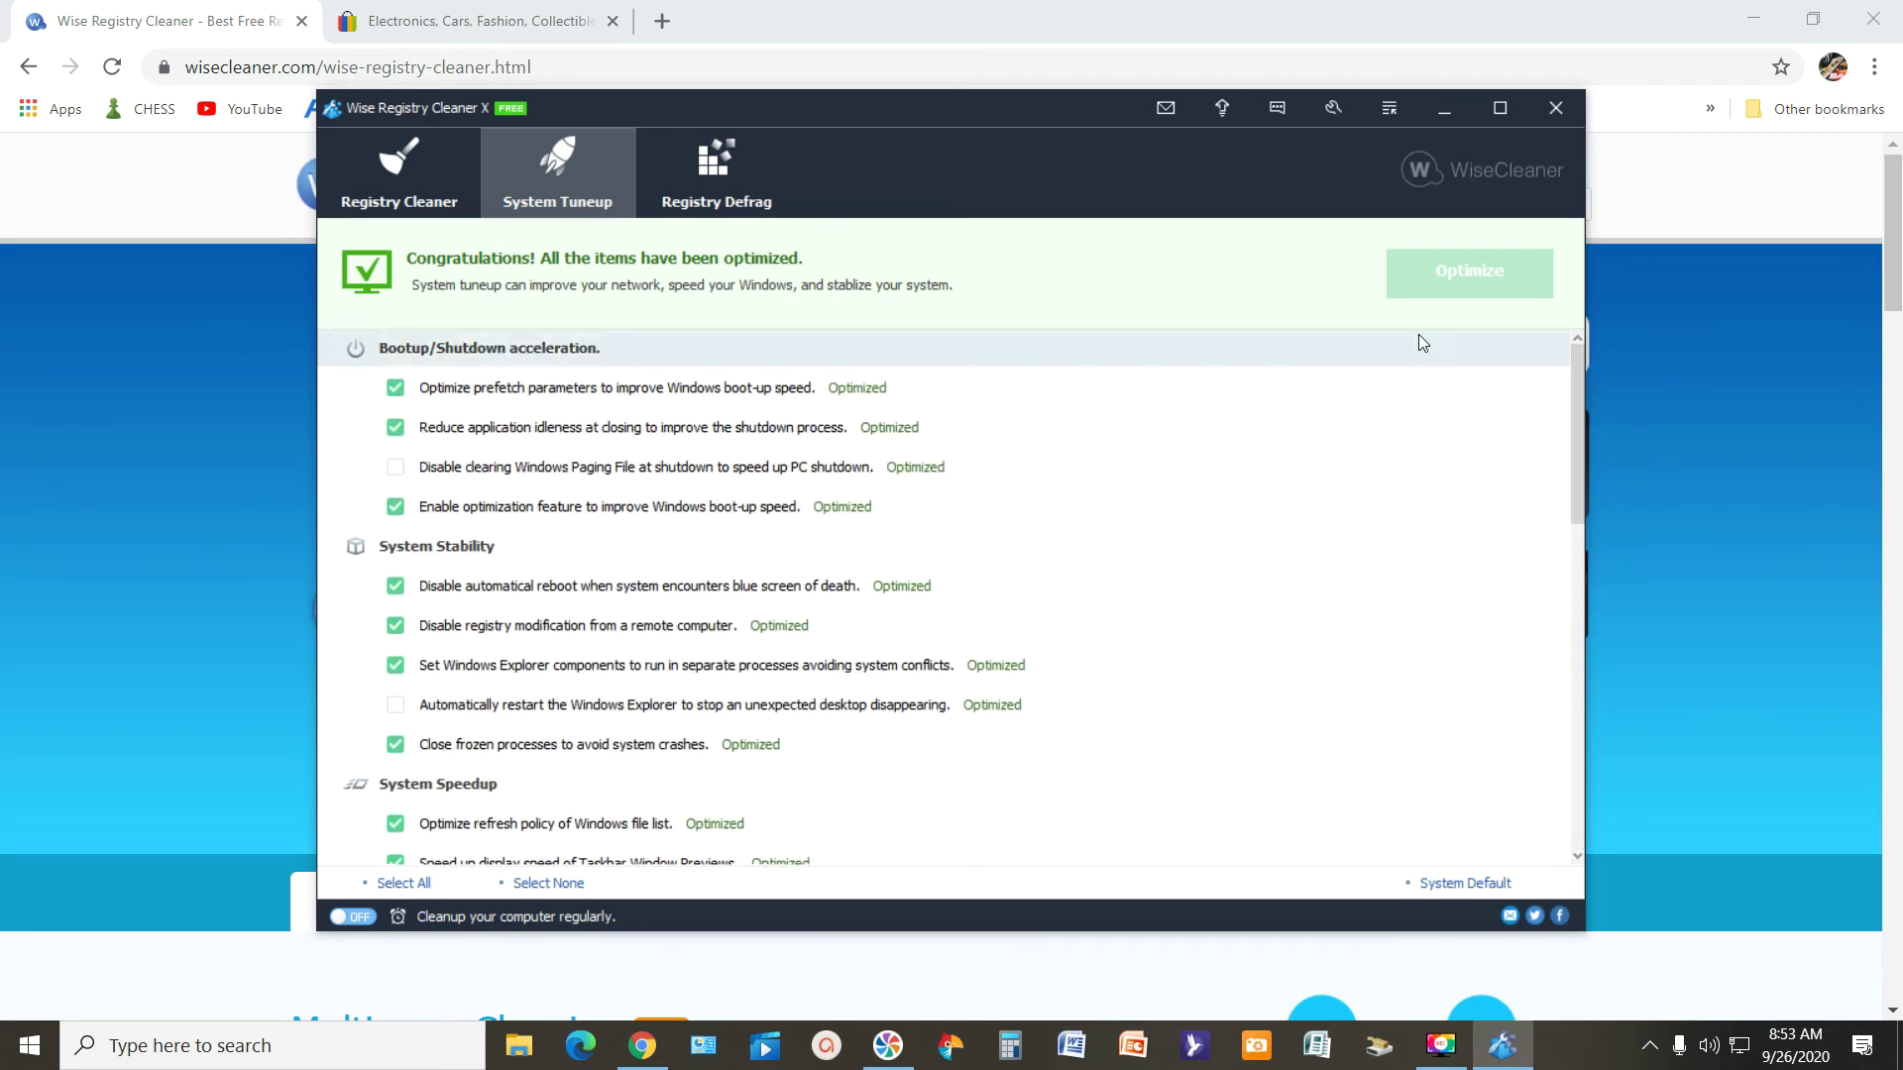
Step: Bring up Registry Defrag and close the two open browser tabs
left_click(709, 161)
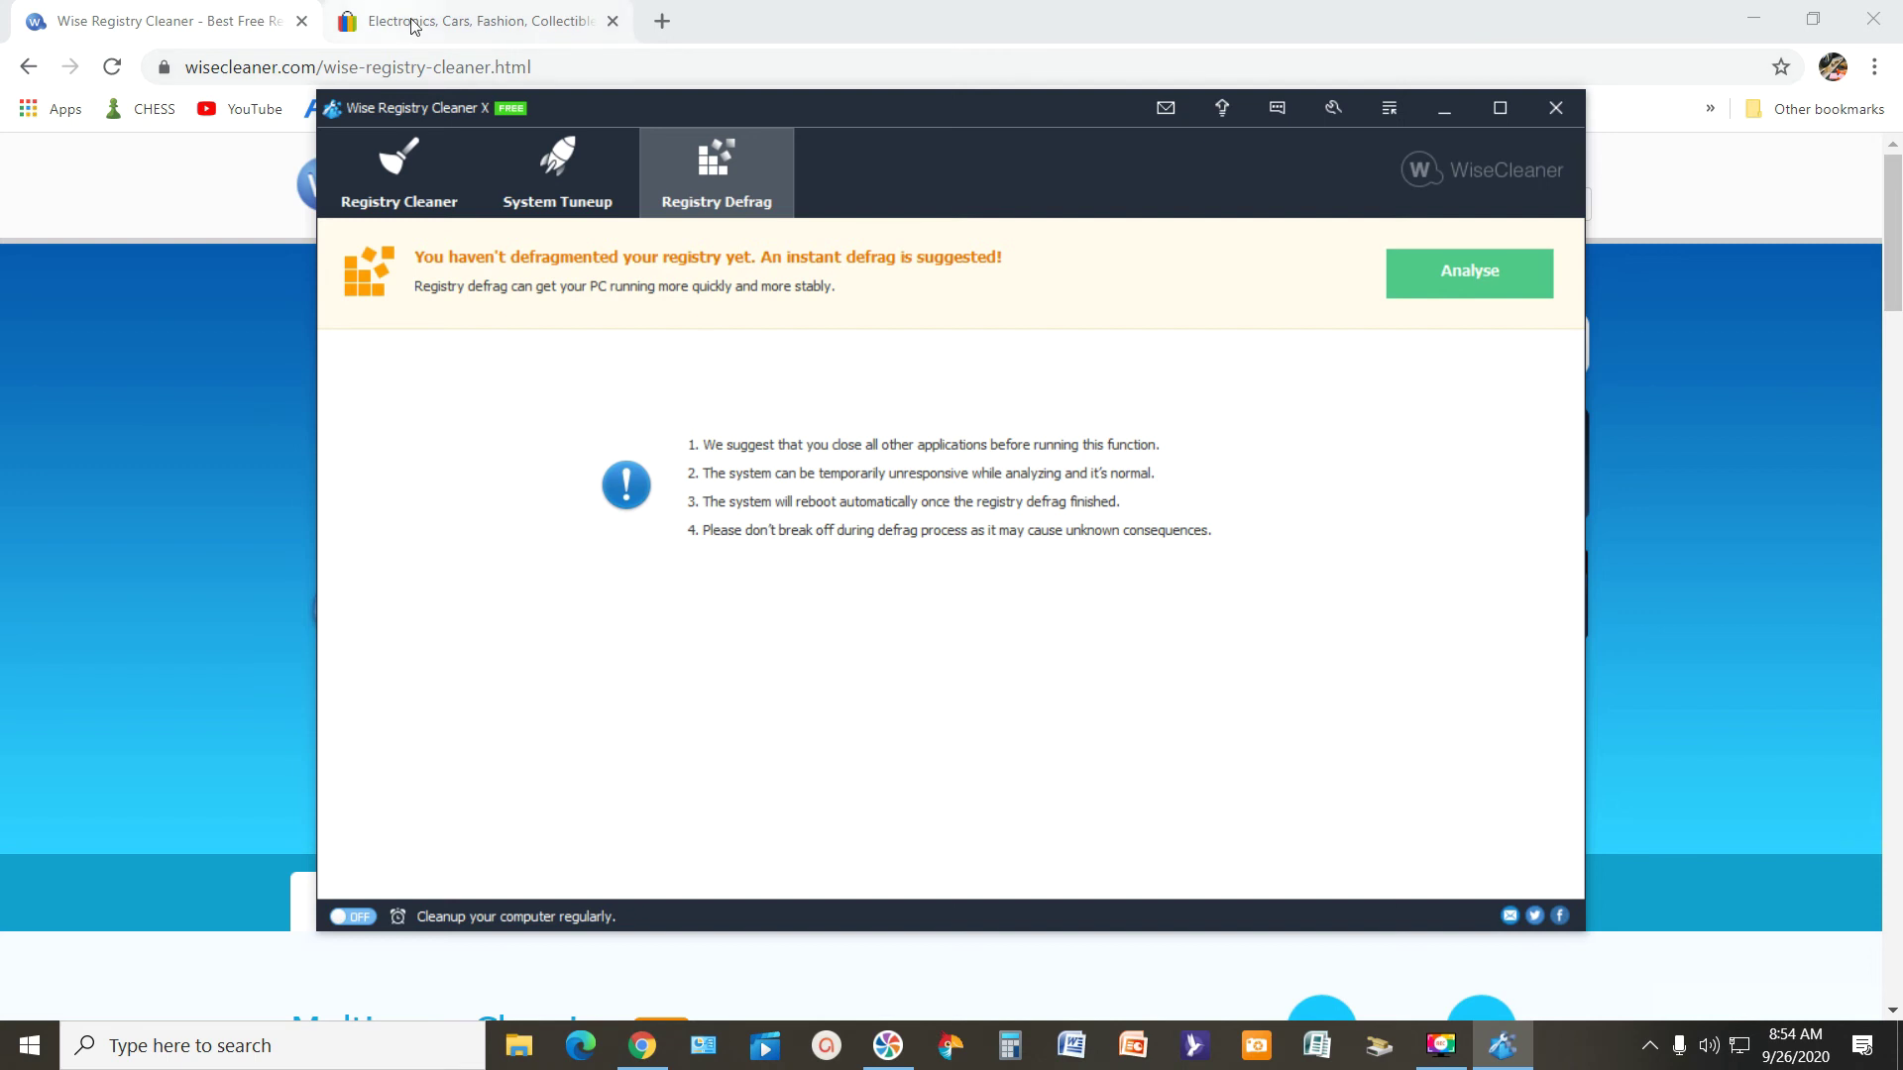
left_click(612, 21)
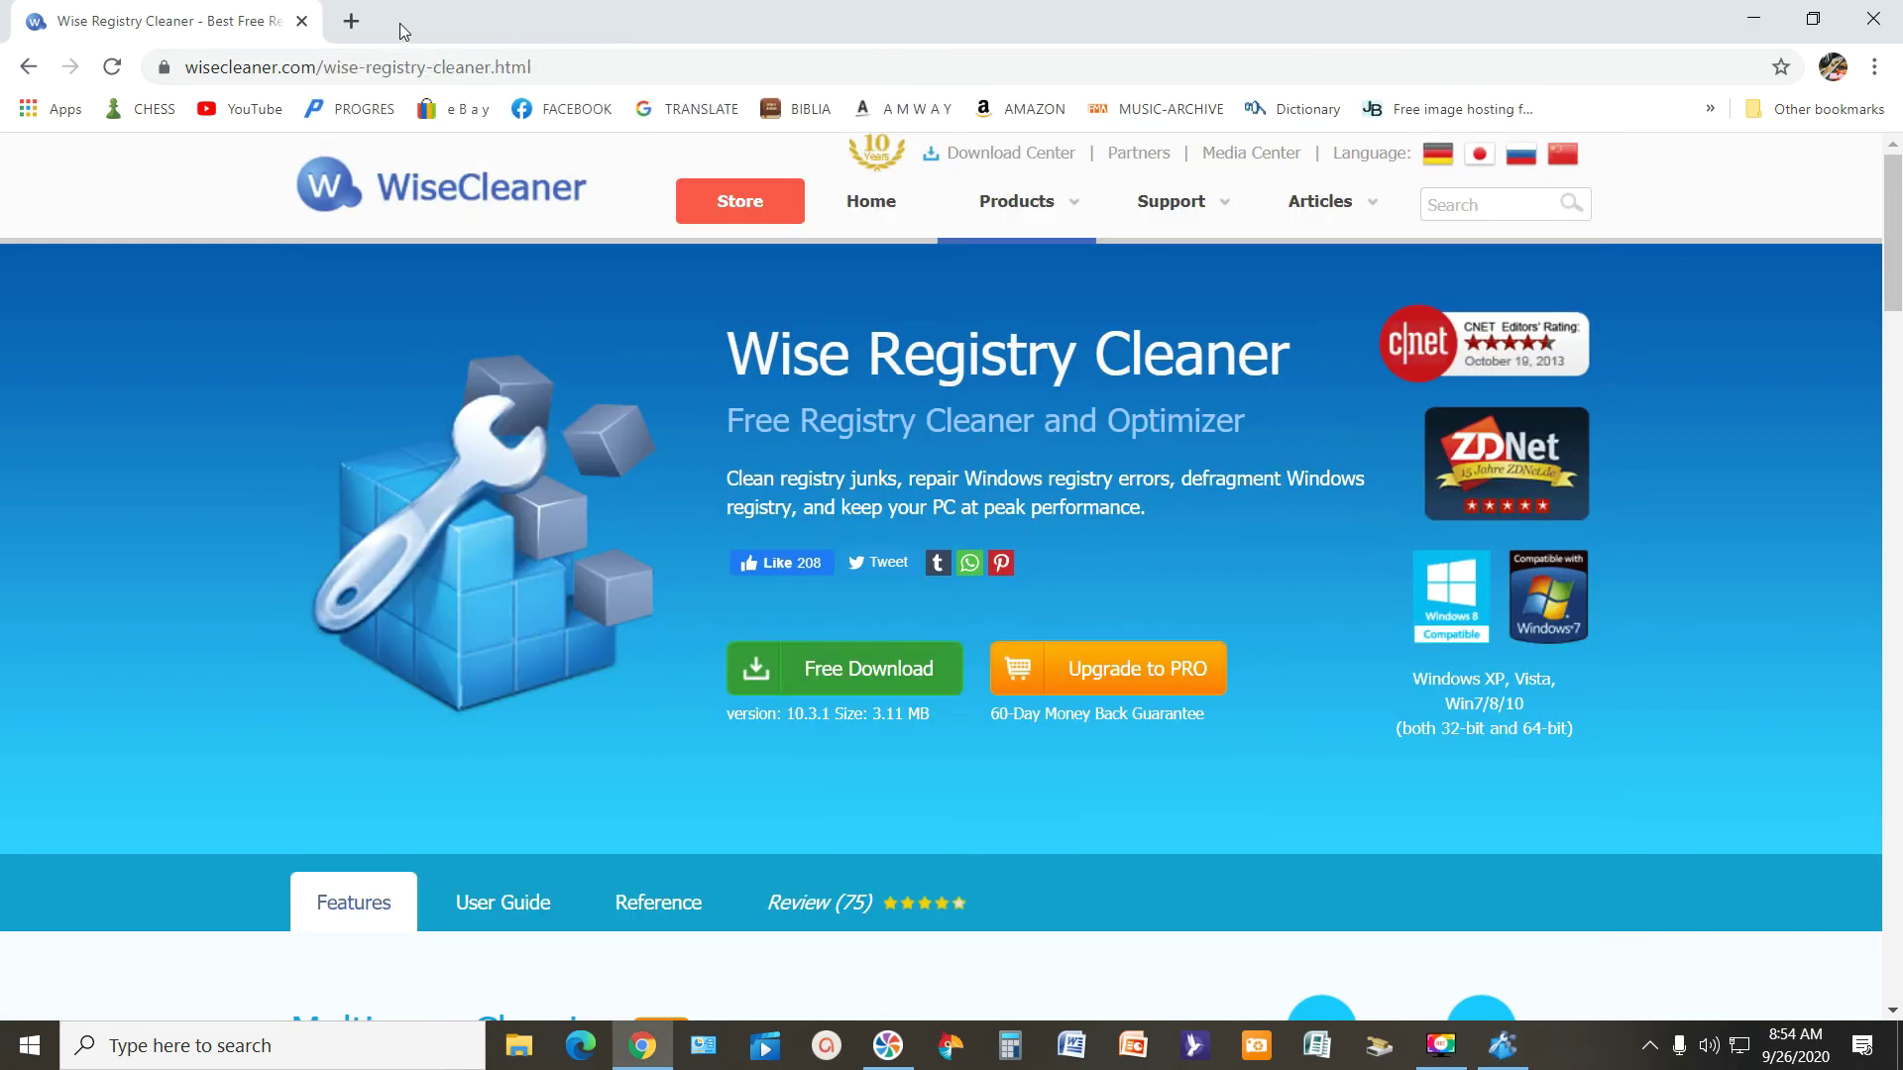
left_click(301, 21)
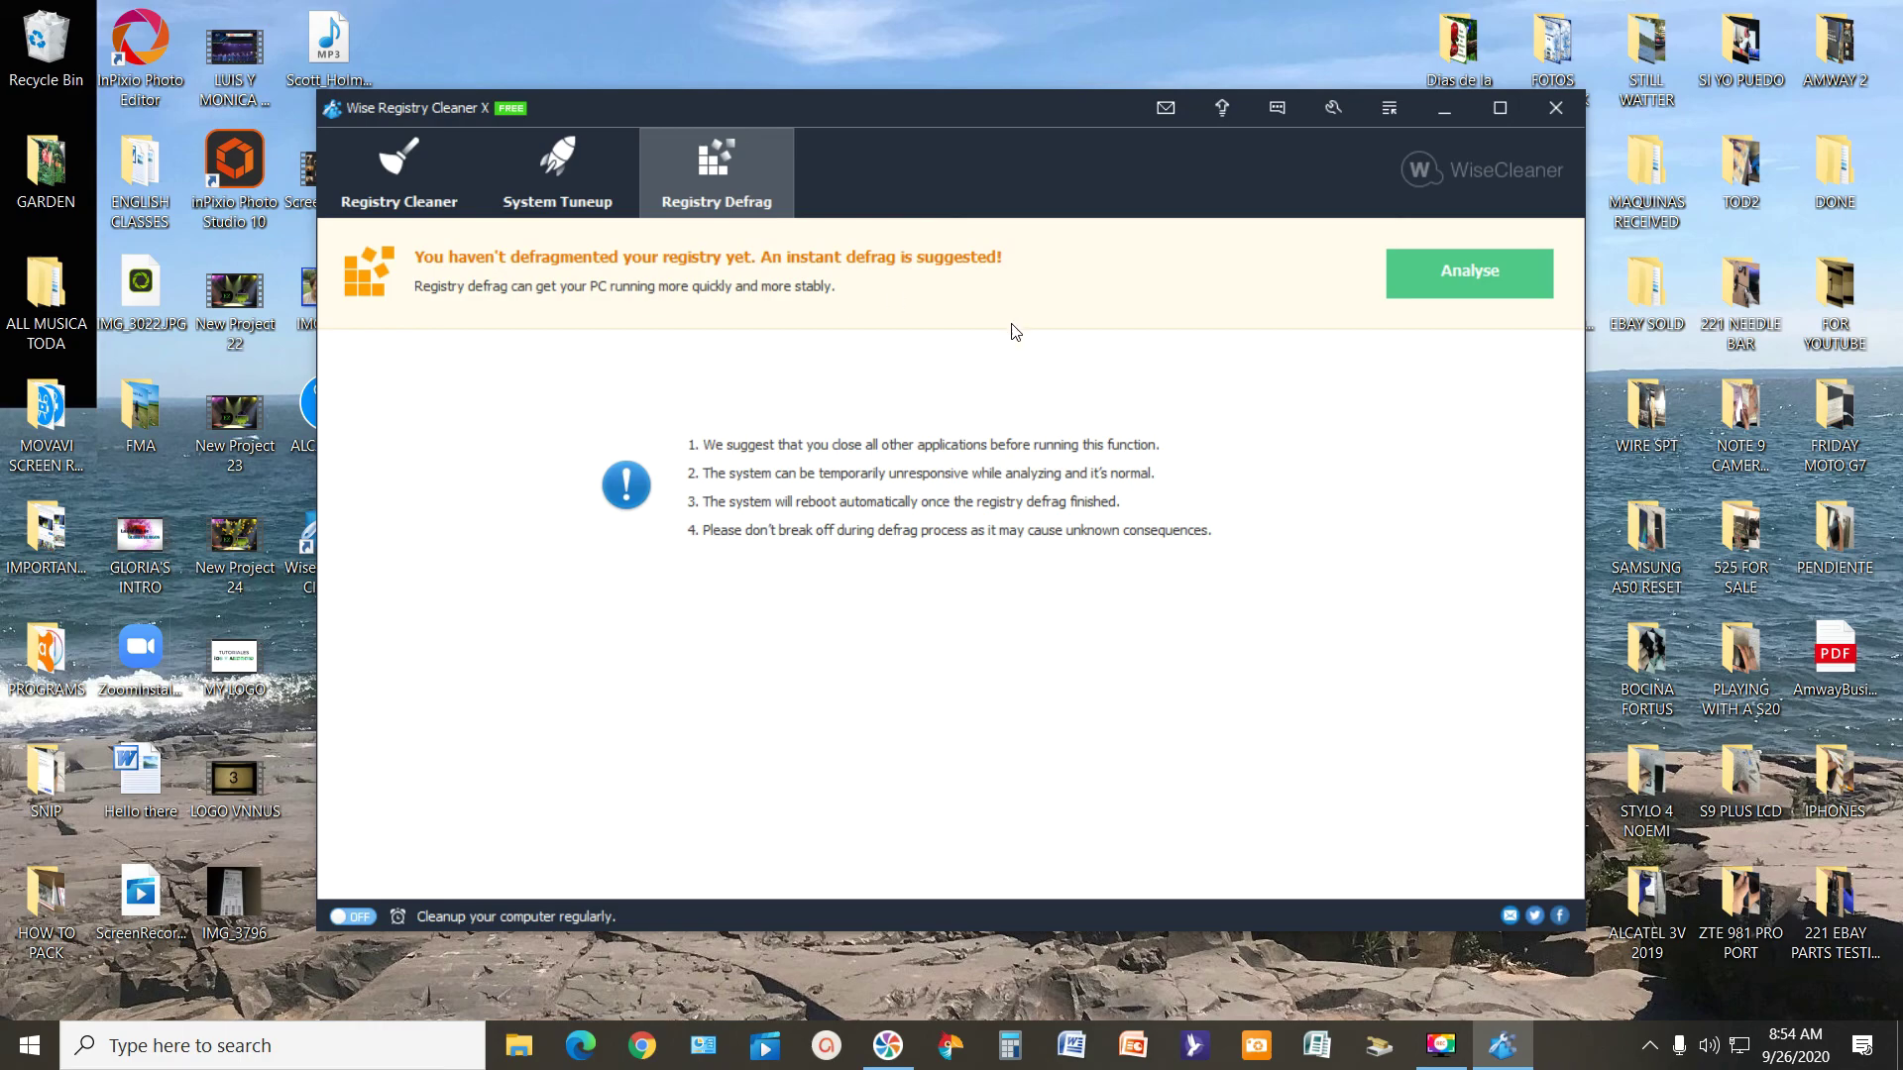
Step: Analyse the registry for redundancy and start its defragmentation
left_click(1467, 267)
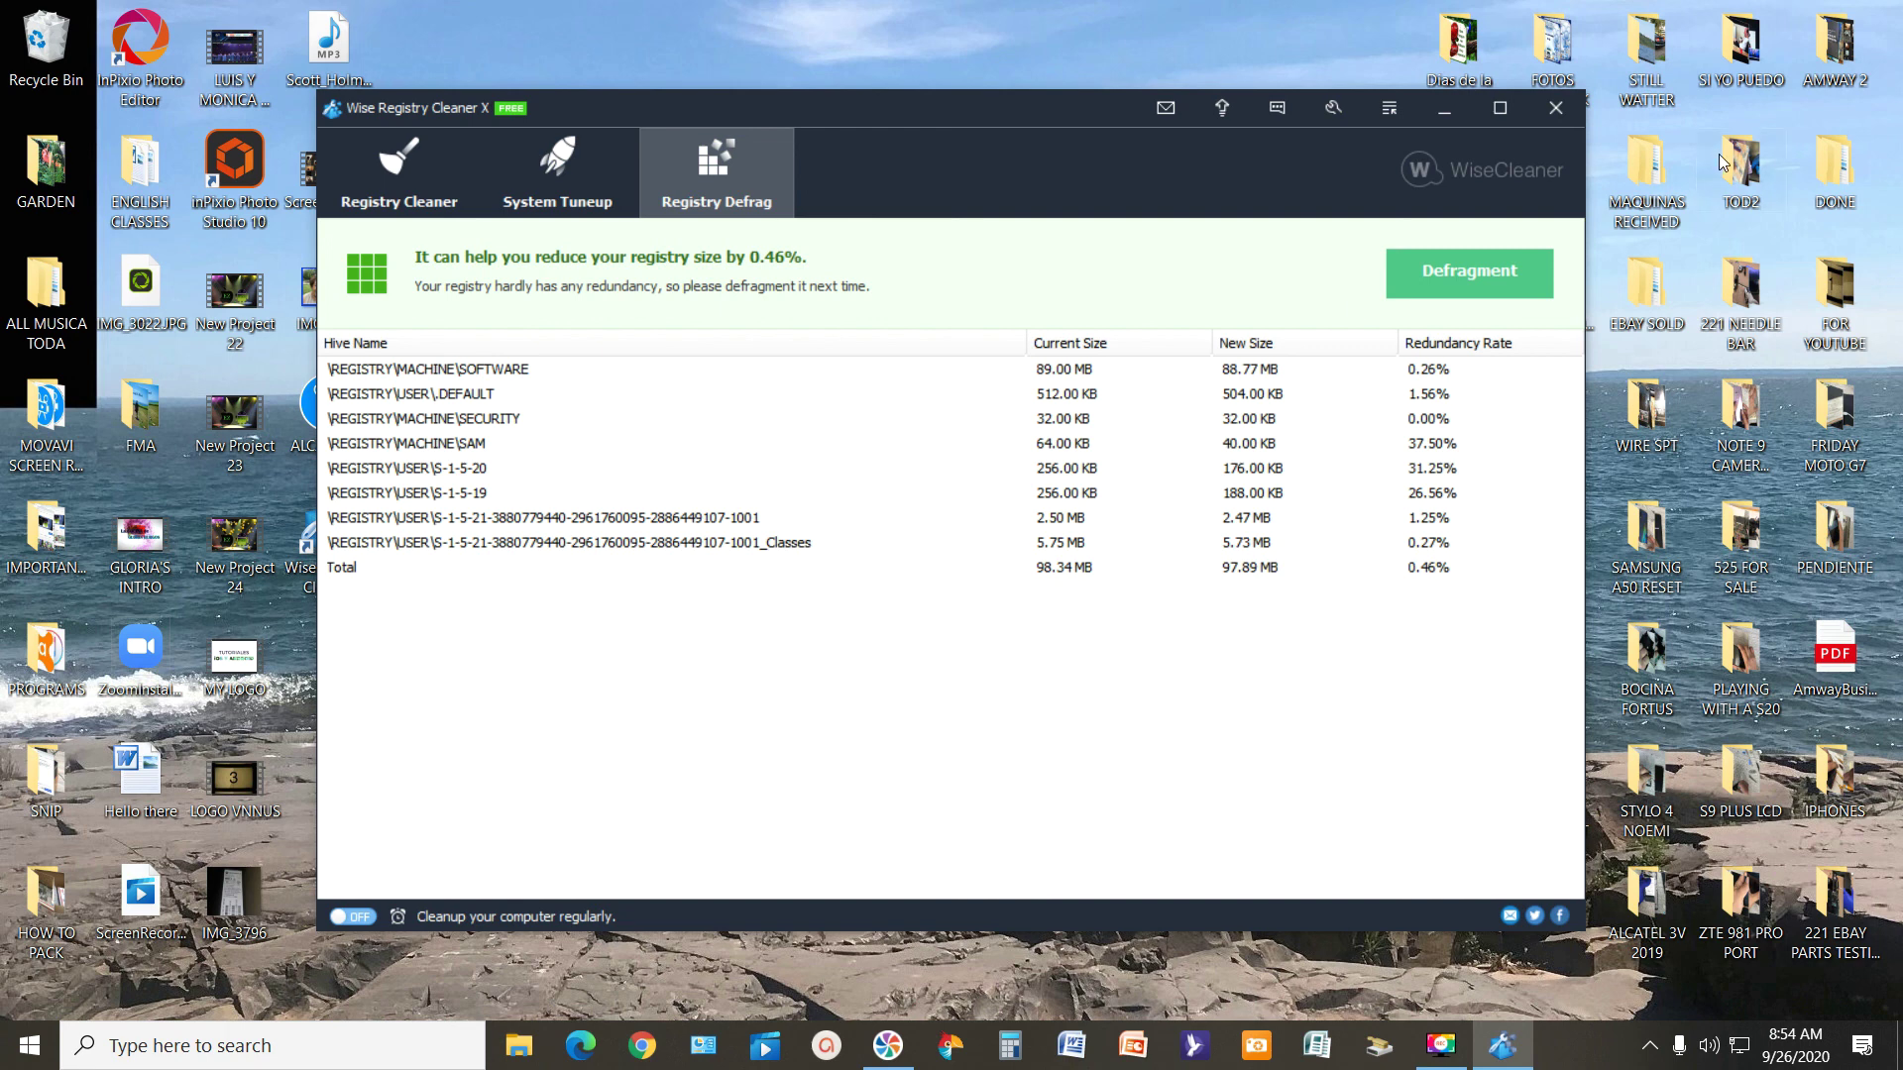
left_click(1455, 272)
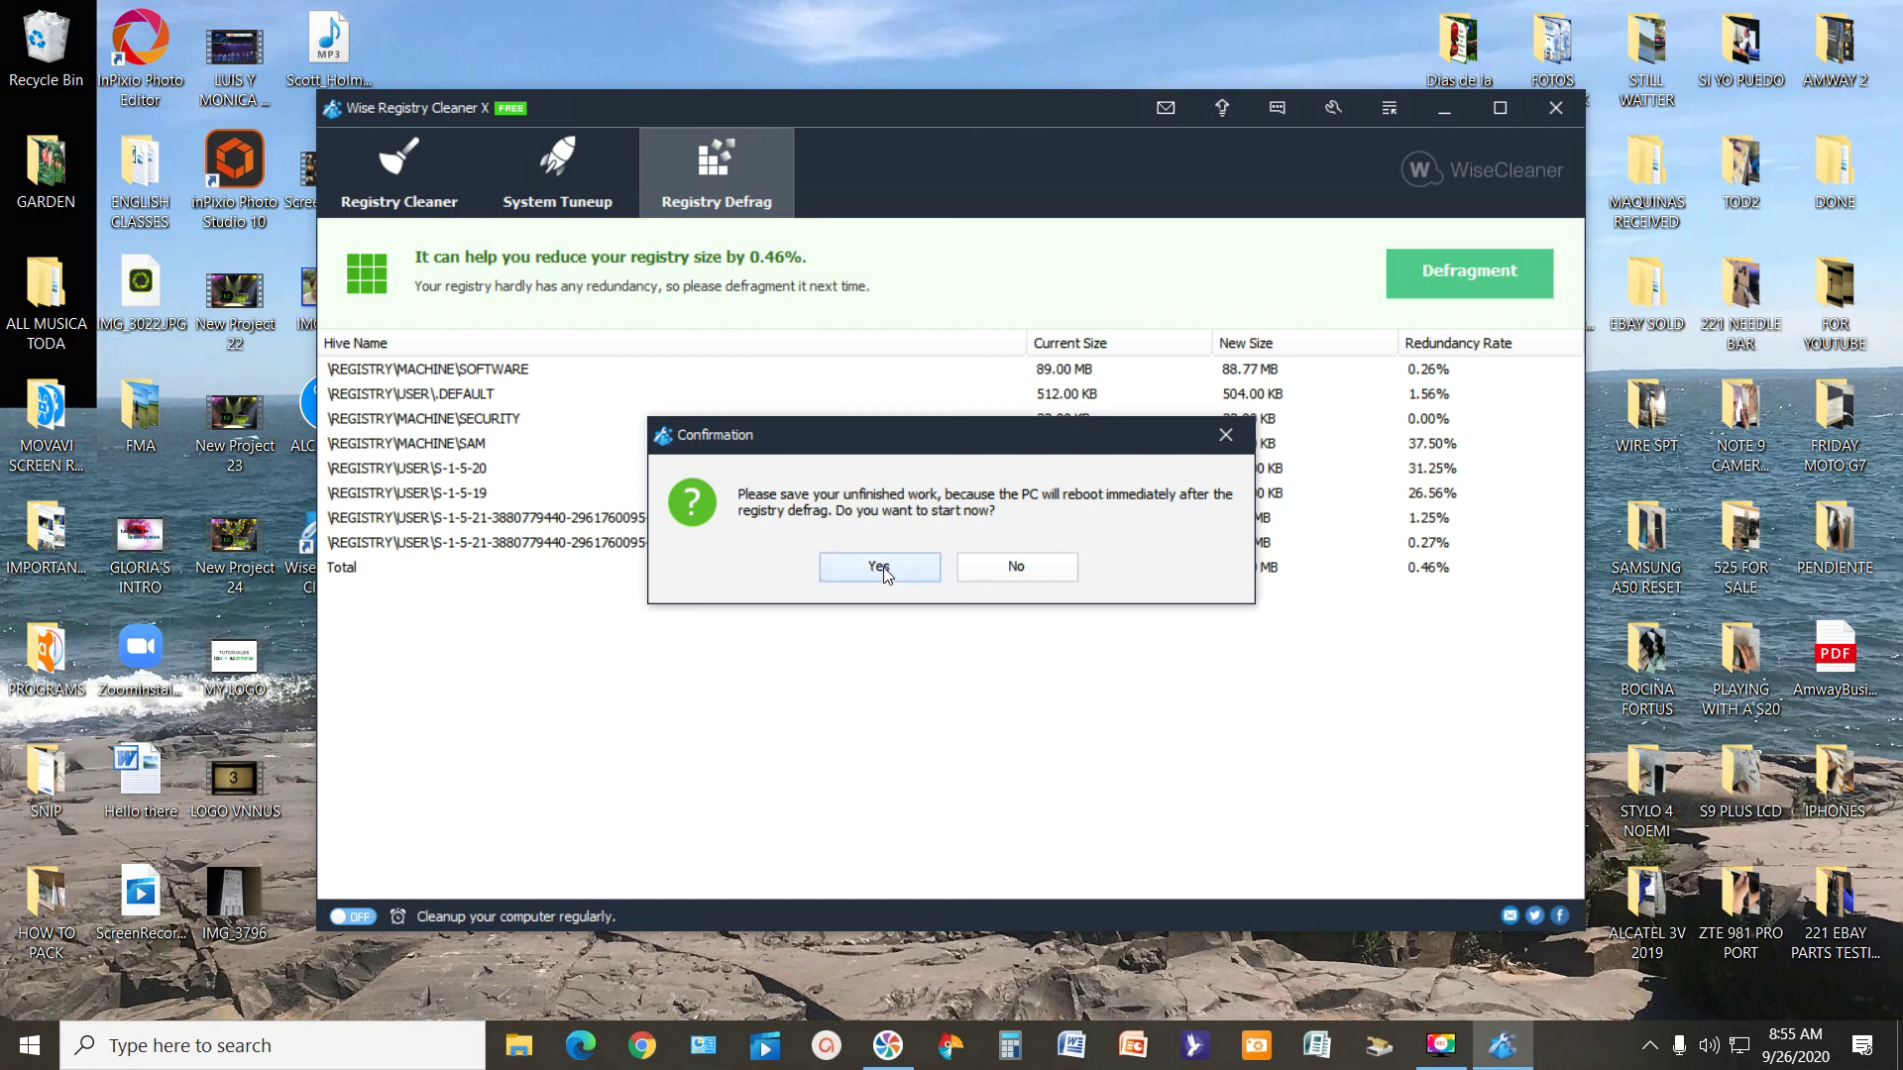
mouse_move(1503, 1056)
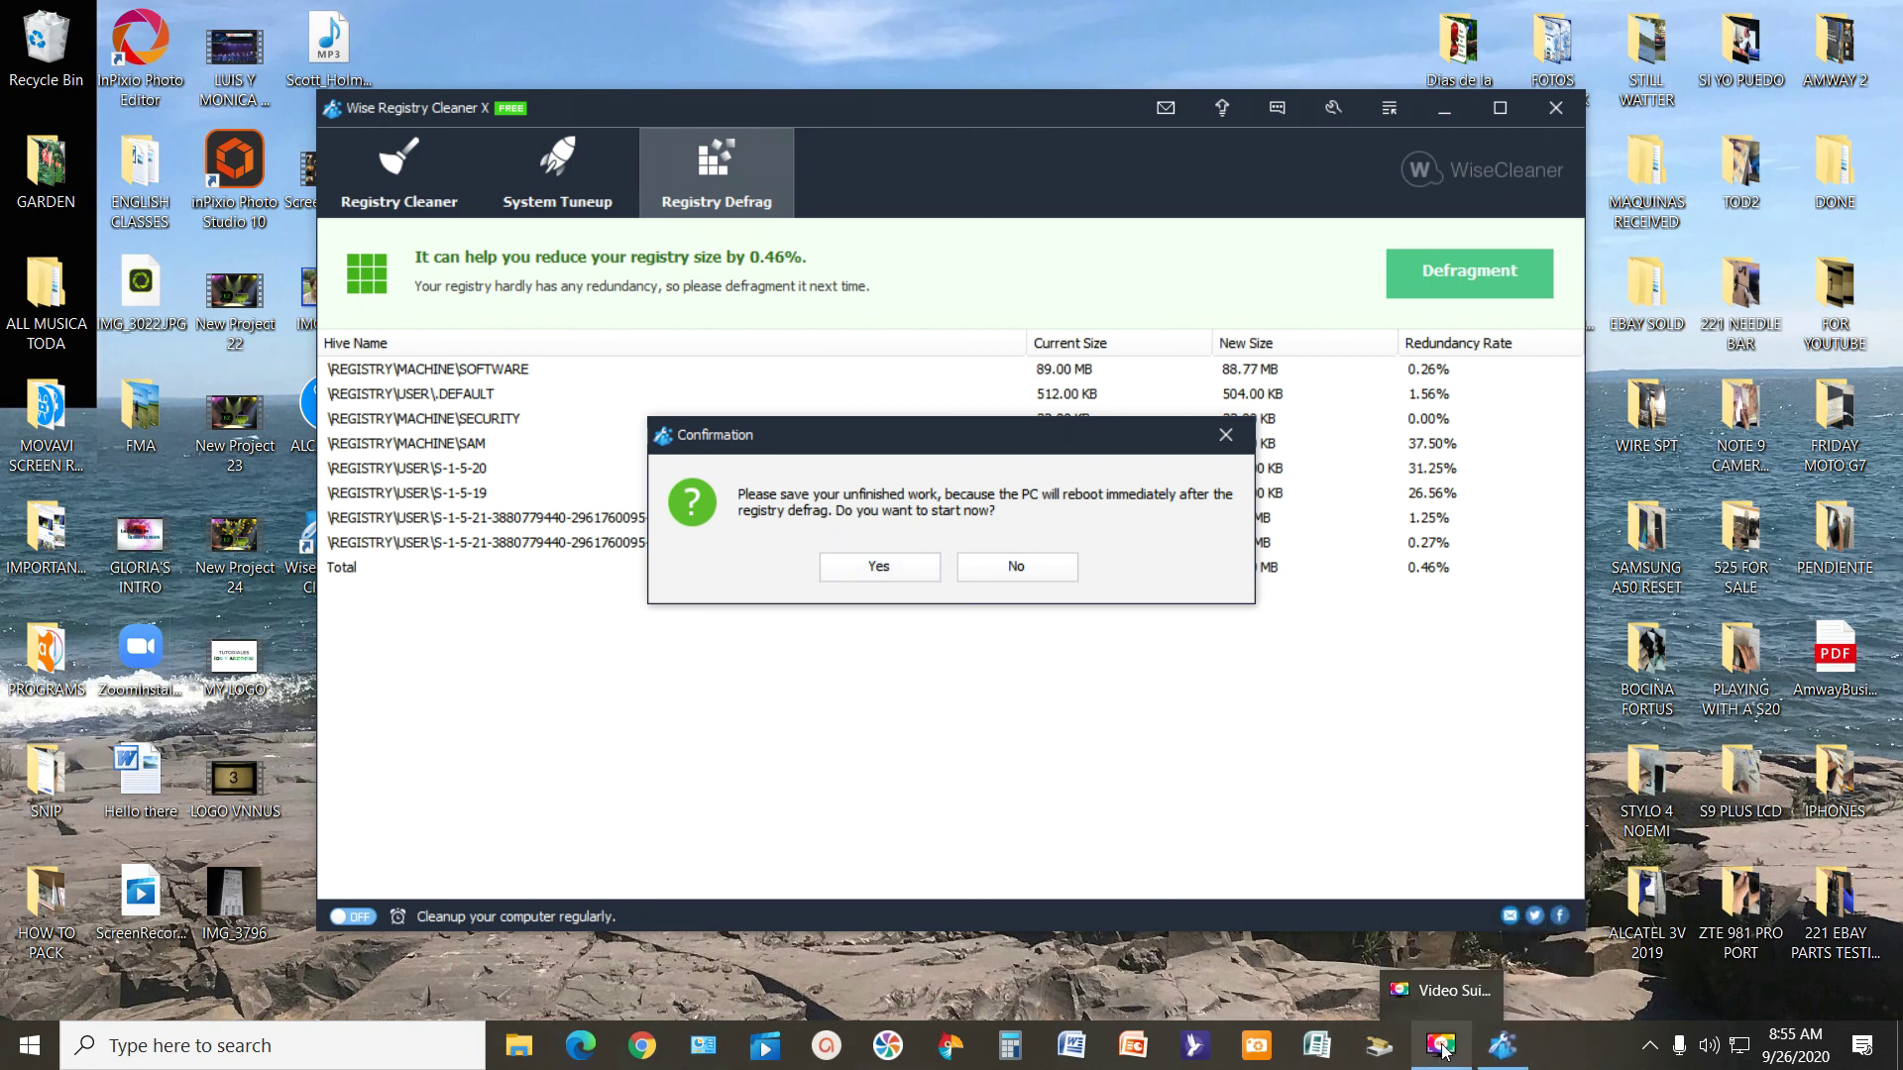